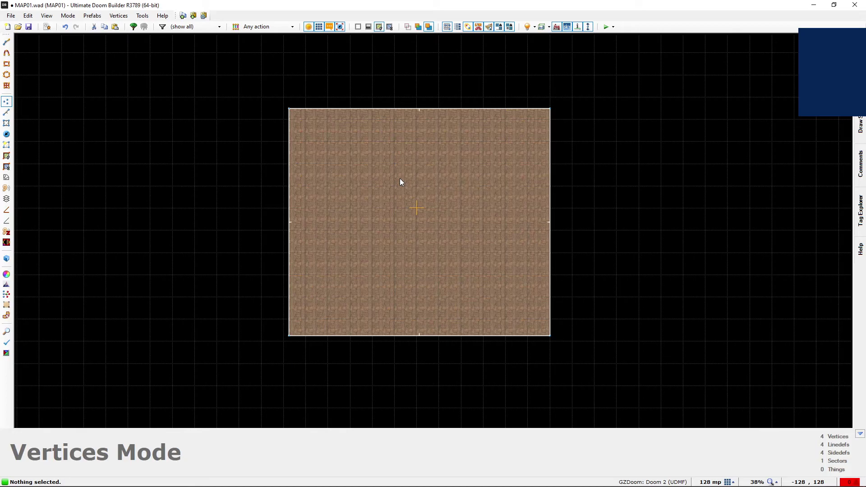
In 3D Floor Mode, enlarge the control sector area and move it far northwest of the room
scroll(399, 178, up, 2)
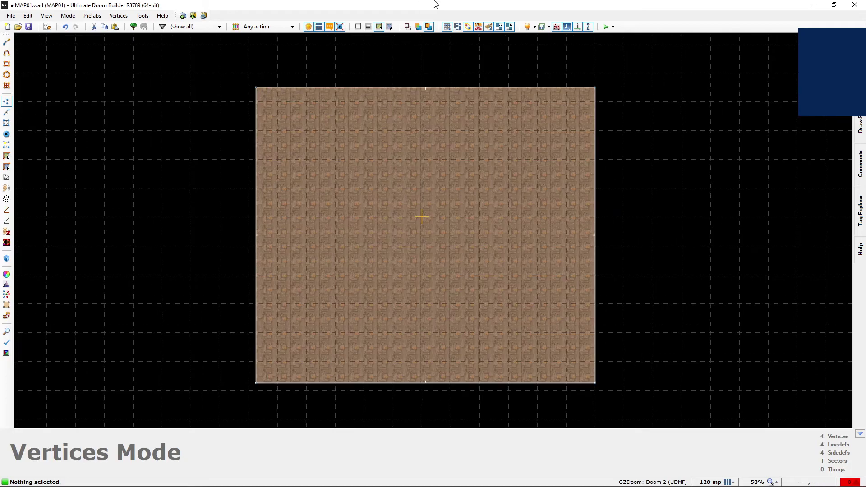
scroll(439, 95, down, 6)
scroll(435, 89, up, 3)
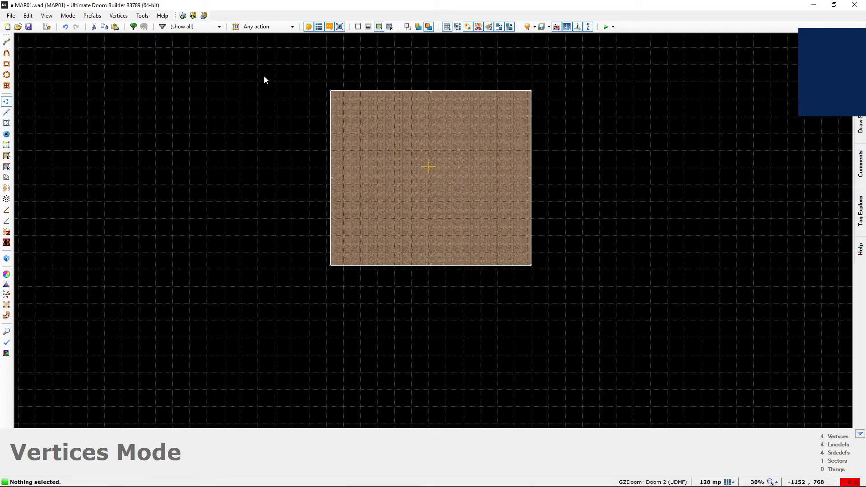
middle_drag(261, 82, 182, 125)
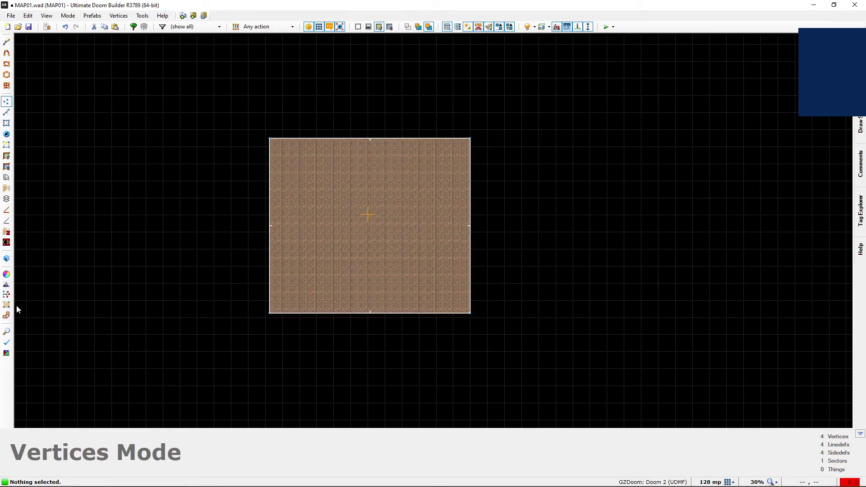
click(6, 199)
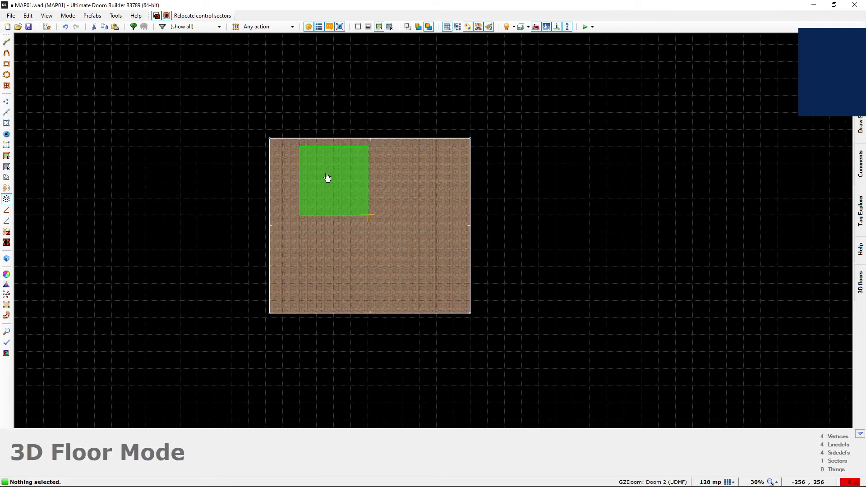
scroll(322, 187, down, 2)
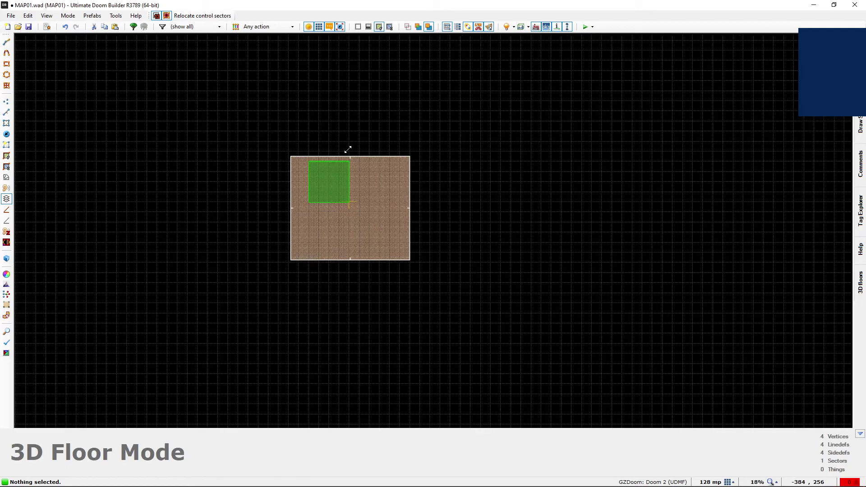
middle_drag(380, 128, 419, 180)
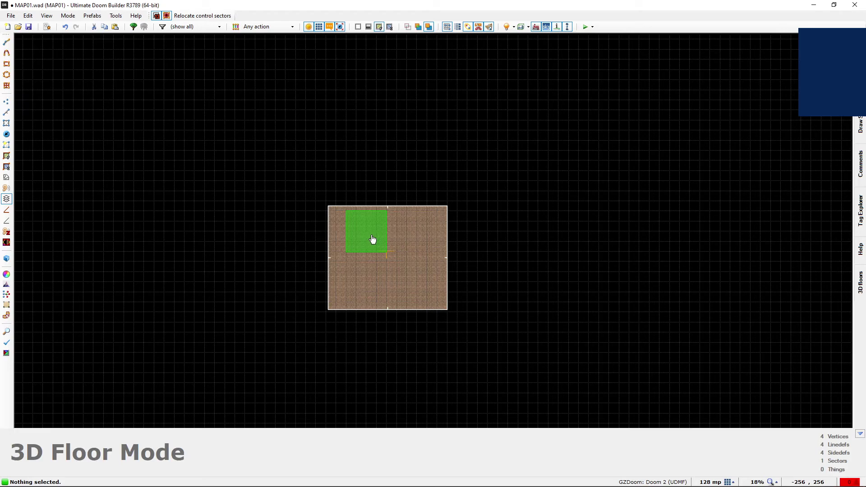
drag(365, 252, 209, 232)
key(space)
drag(233, 179, 321, 178)
scroll(355, 312, down, 6)
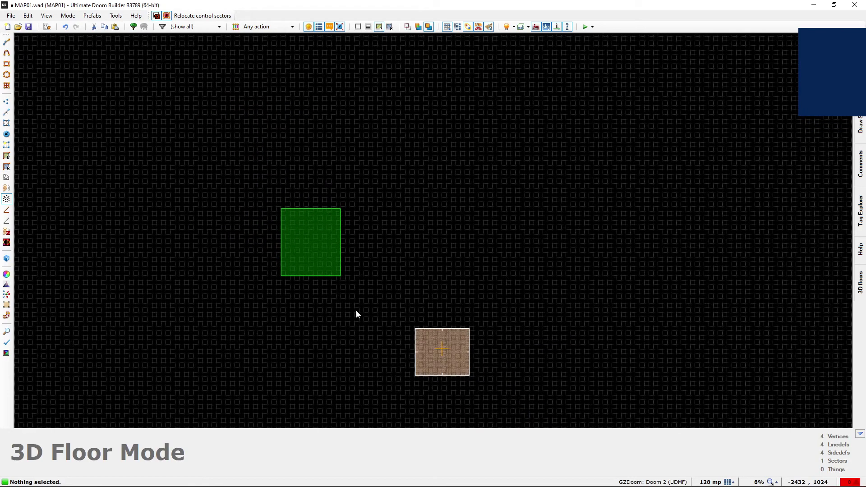
drag(329, 273, 239, 180)
Draw a rectangular sector five by two cells of the 128 mp grid inside the room's northern half
scroll(301, 224, down, 2)
scroll(353, 266, up, 7)
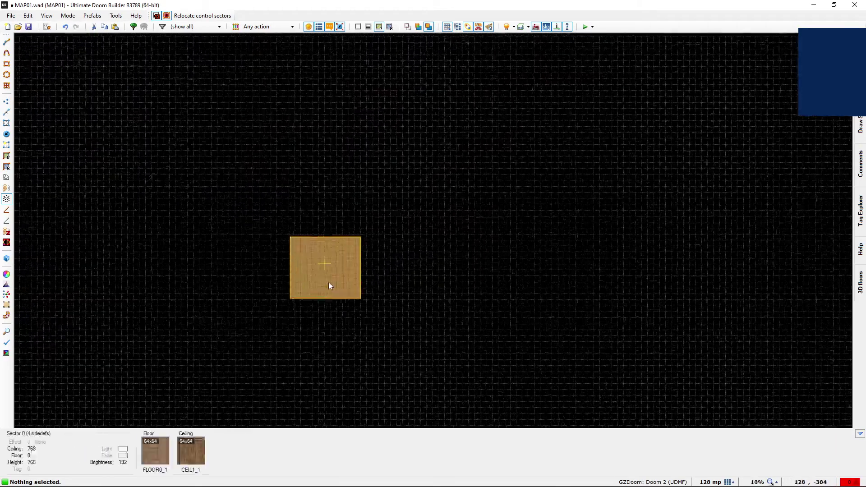
scroll(329, 282, down, 3)
scroll(279, 257, down, 2)
scroll(214, 200, up, 2)
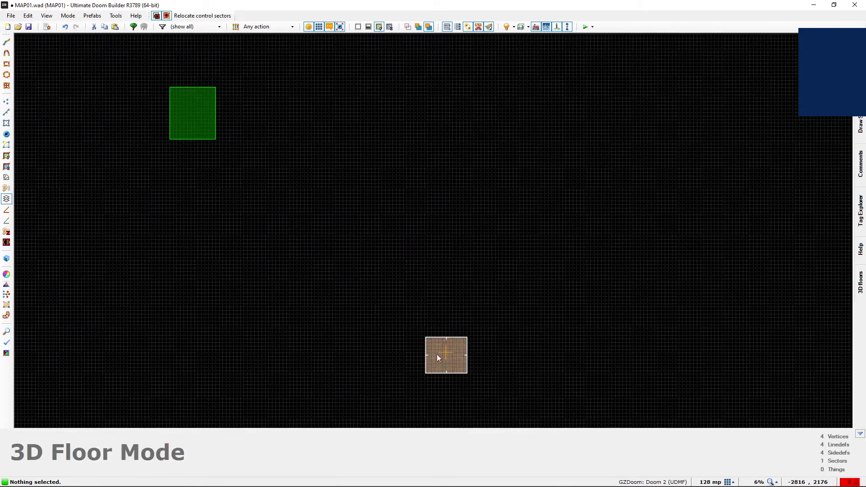
scroll(445, 358, up, 9)
scroll(456, 334, down, 1)
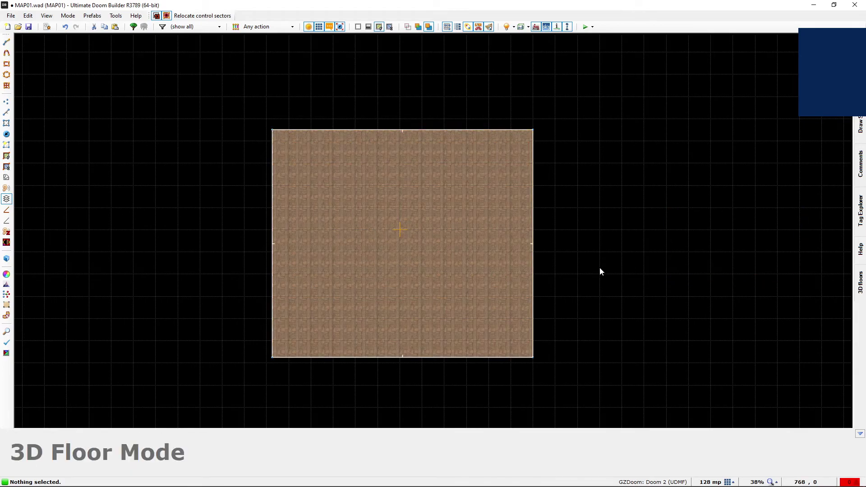
key(ctrl+shift+d)
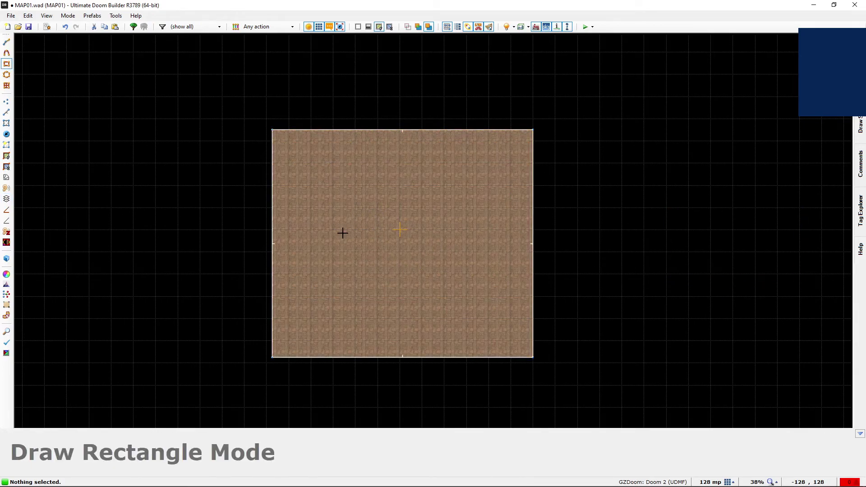
mouse_move(355, 185)
mouse_down()
mouse_move(382, 219)
mouse_move(460, 227)
mouse_up()
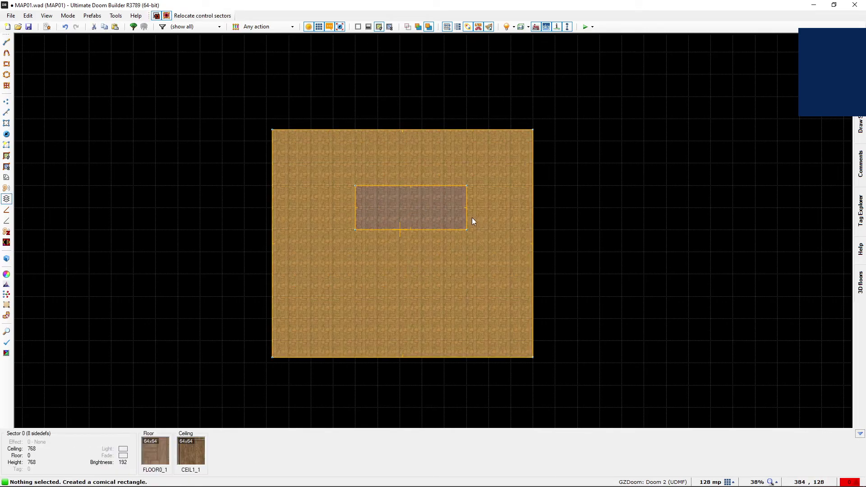
Add a 3D floor to the rectangular sector in 3D Floor Mode, with its top at 128 and bottom at 48
click(7, 199)
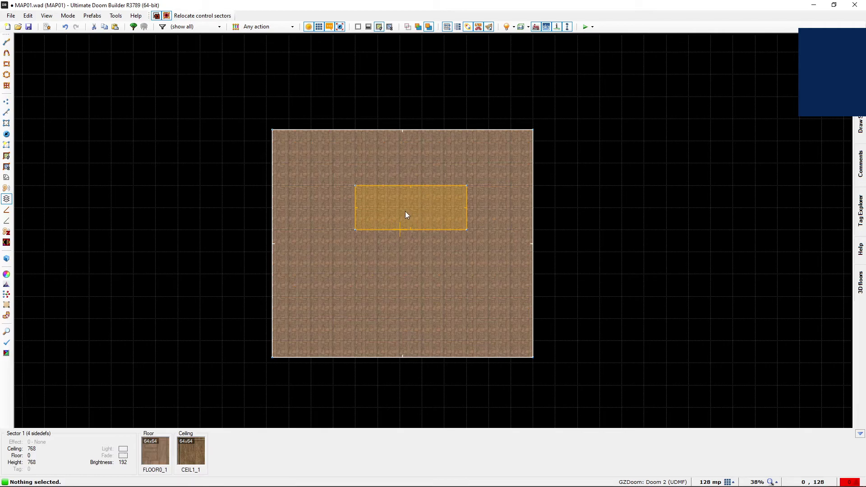
click(412, 204)
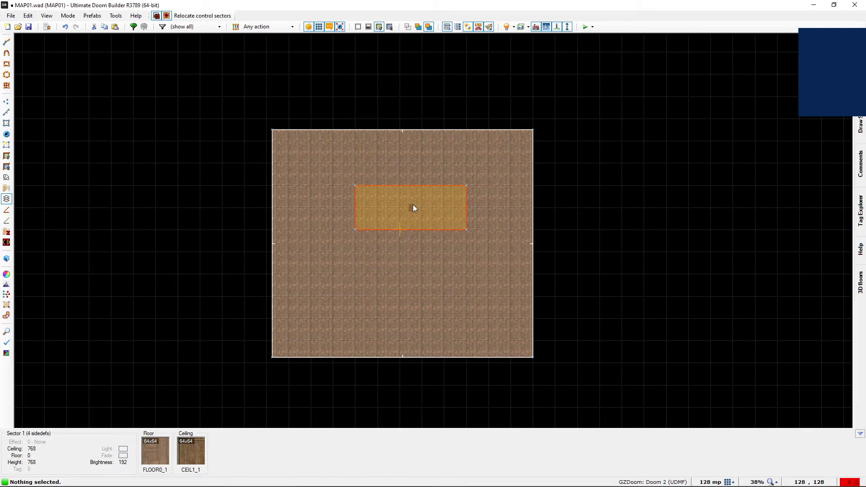
right_click(413, 204)
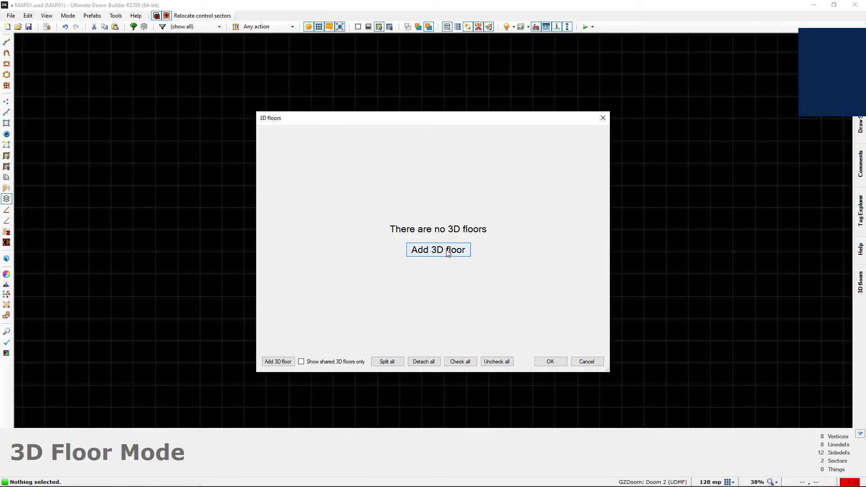
click(448, 253)
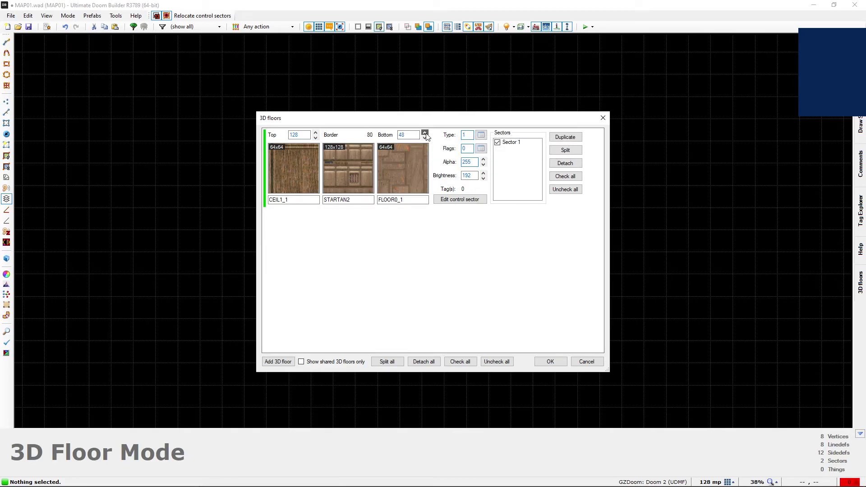
click(551, 361)
Examine the control sector area northwest of the room for the new 3D floor's control sector
scroll(380, 275, down, 6)
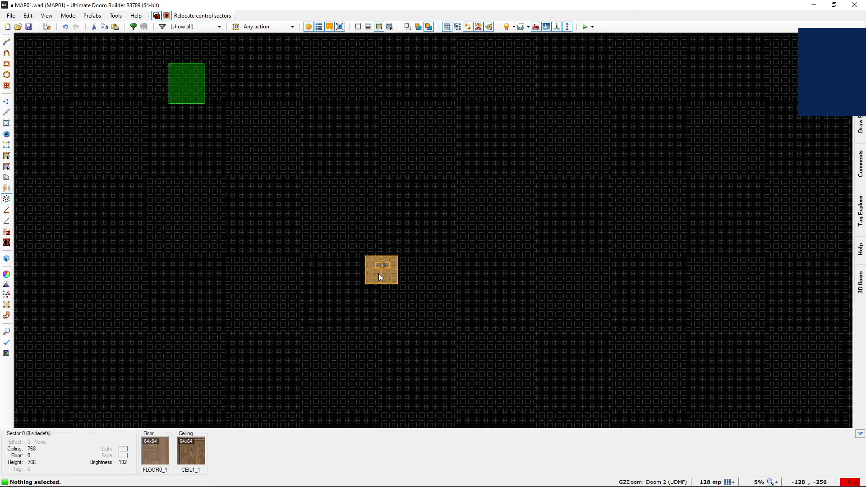
scroll(158, 32, up, 1)
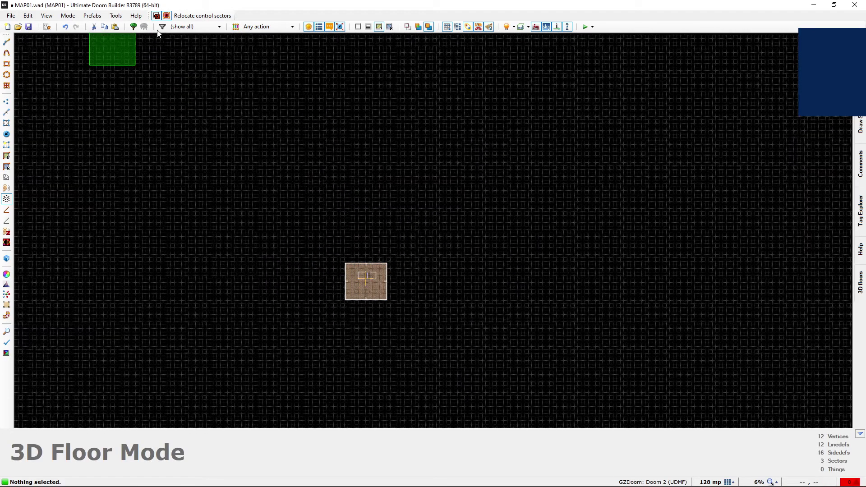
scroll(177, 73, down, 1)
scroll(325, 136, down, 4)
scroll(341, 141, up, 14)
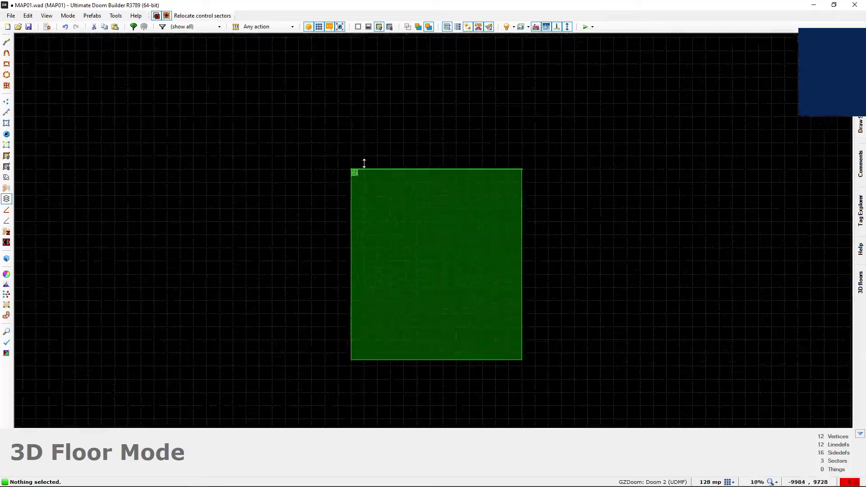
scroll(273, 115, down, 15)
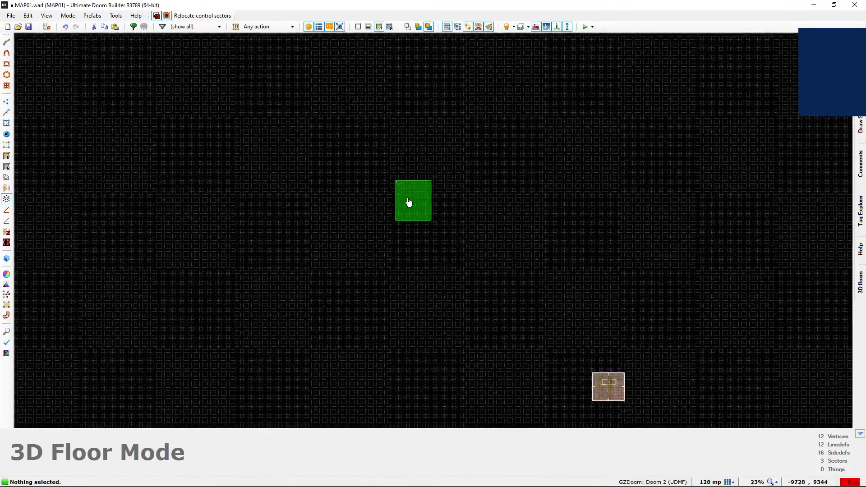
scroll(325, 162, up, 14)
scroll(346, 212, down, 3)
In Visual Mode, raise the 3D floor's top surface to 176 and its bottom surface to 104
key(w)
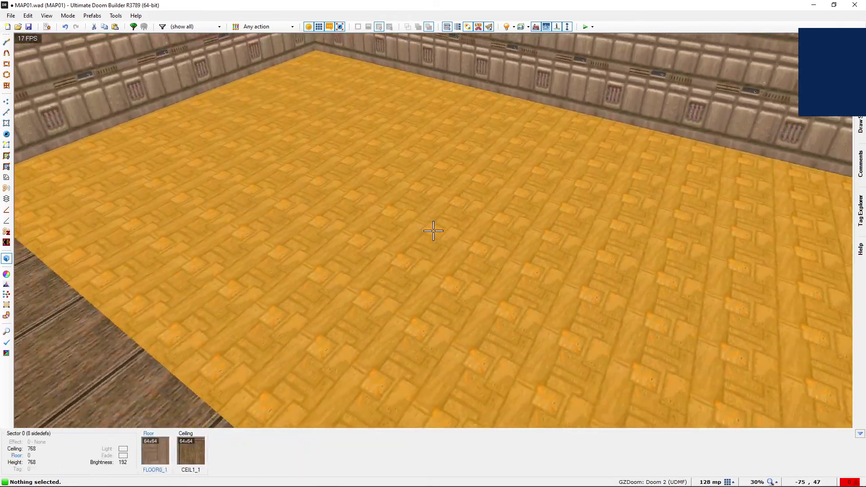
key(s)
key(e)
key(s)
key(d)
key(e)
key(e)
key(d)
click(433, 231)
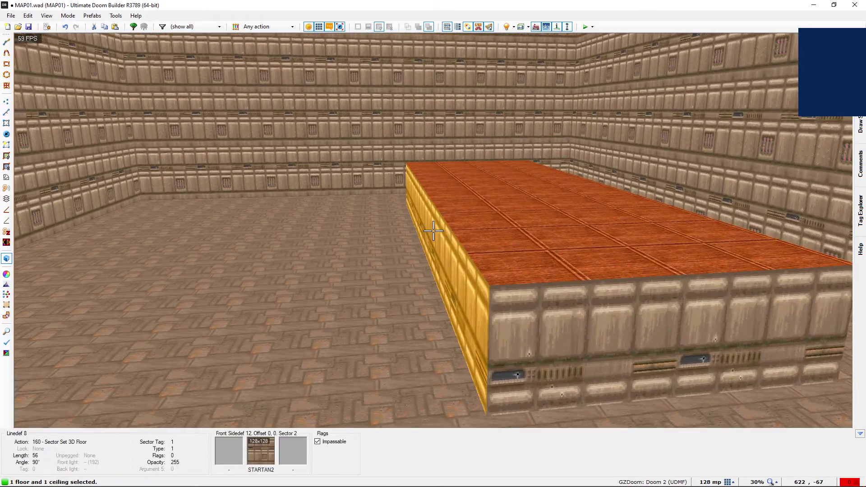
scroll(433, 231, up, 1)
key(e)
key(c)
Raise the 3D floor's top surface to 208 and its bottom surface to 176
click(433, 231)
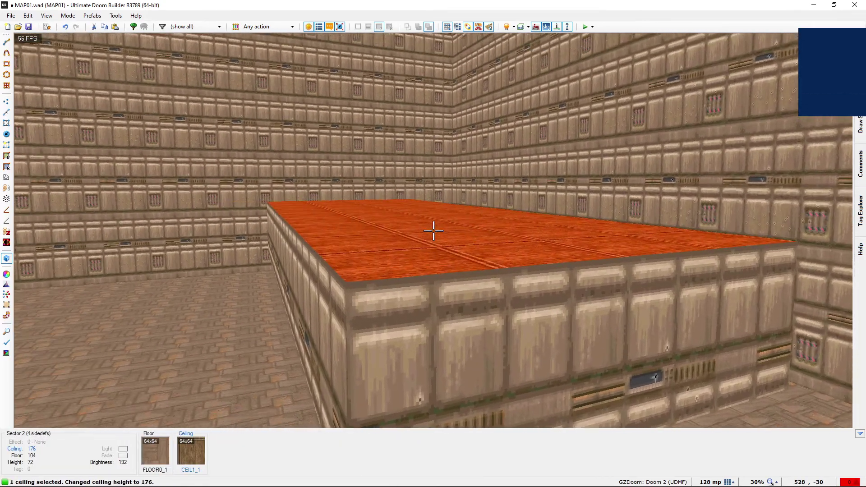
scroll(433, 231, up, 12)
key(s)
scroll(433, 231, down, 3)
key(c)
key(e)
click(433, 230)
scroll(433, 231, up, 8)
scroll(433, 231, up, 4)
key(c)
Slope the 3D floor's top surface by raising its short western edge with the slope handle
key(d)
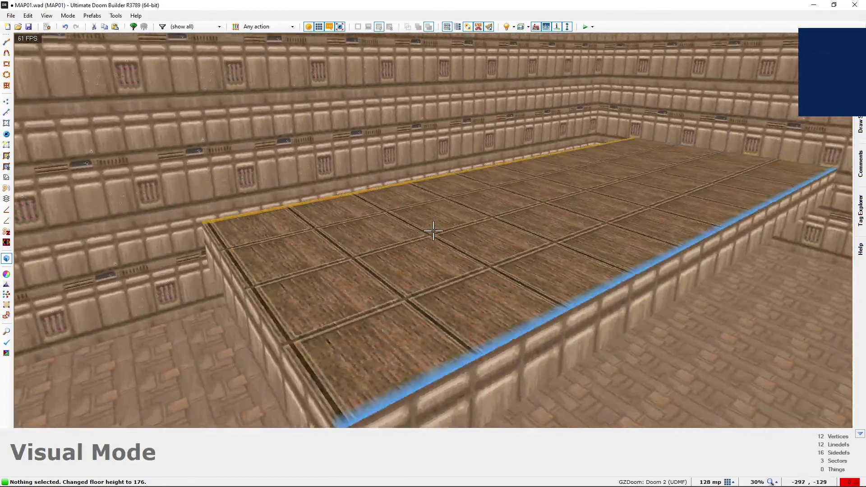
key(s)
key(e)
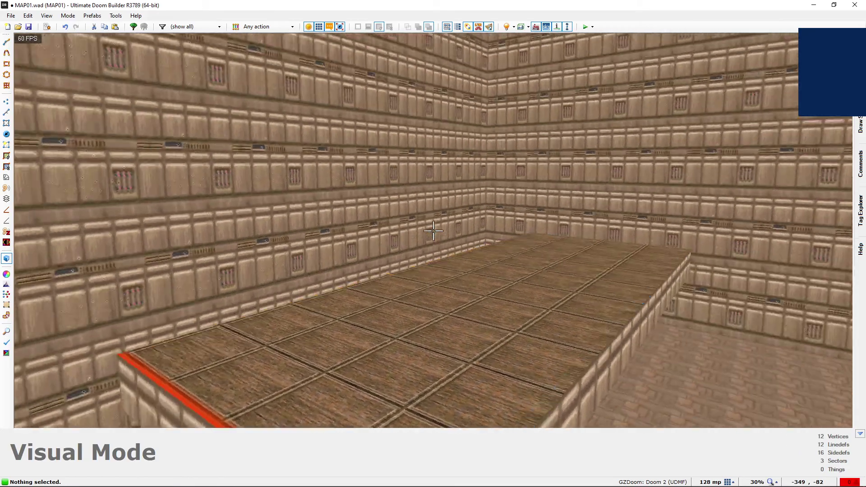
scroll(433, 231, up, 1)
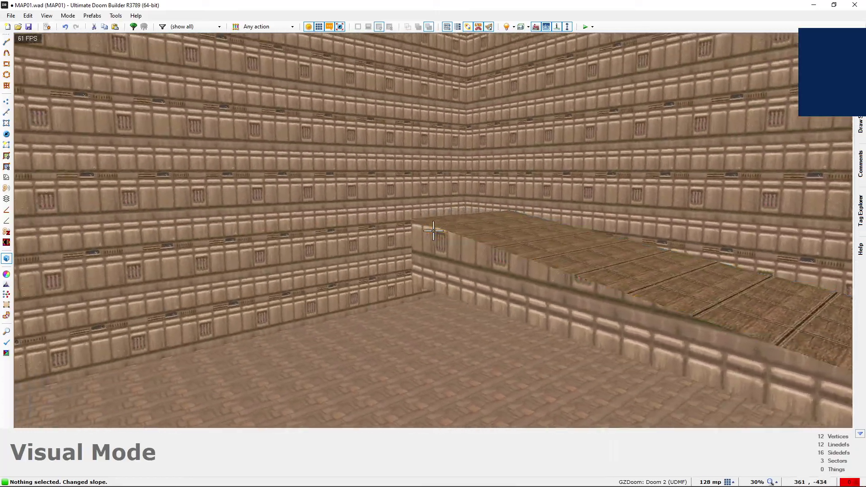
Examine the sloped 3D floor from several sides in Visual Mode
key(e)
key(s)
key(d)
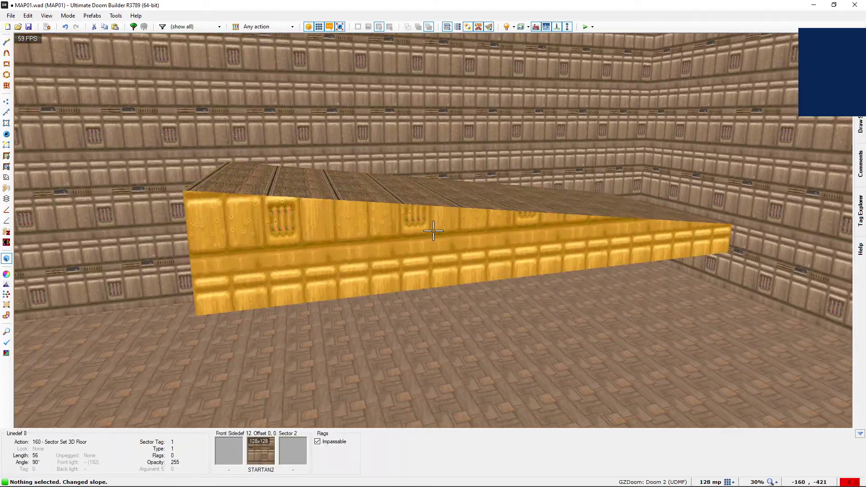
key(e)
key(d)
key(e)
key(f)
key(e)
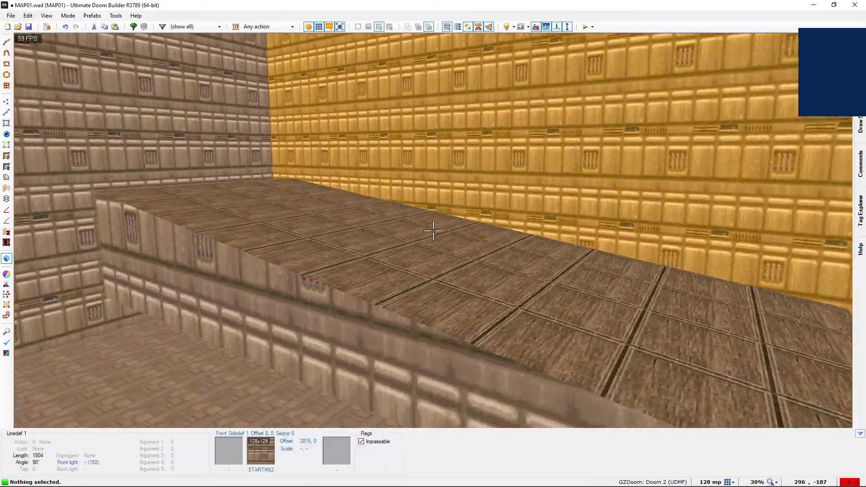
key(e)
key(d)
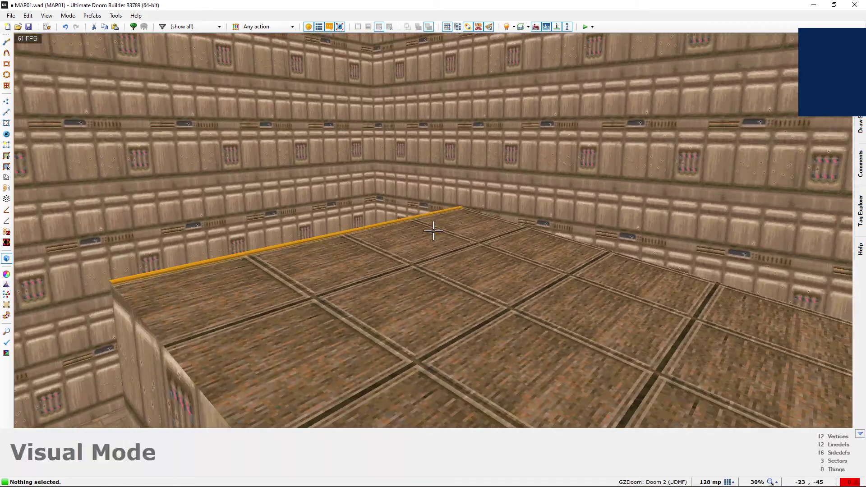
Tilt the 3D floor's top surface further using the slope handles on its northern and western edges
key(w)
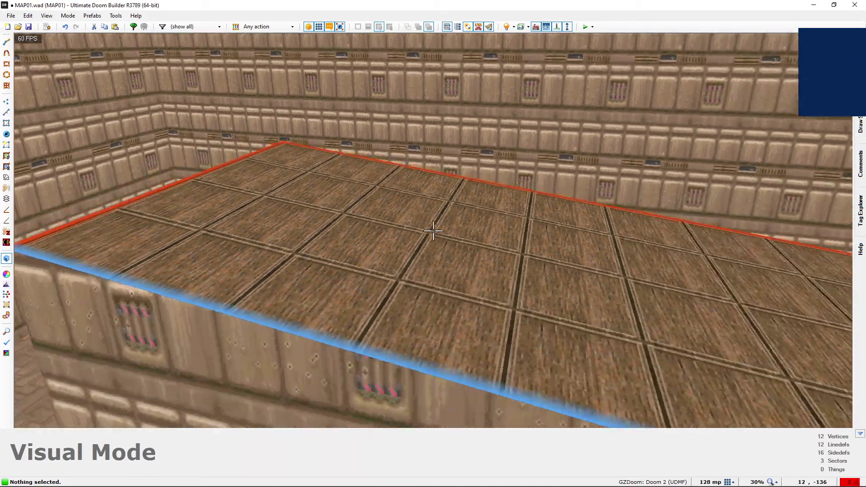
key(s)
scroll(433, 231, up, 8)
key(s)
key(s)
key(d)
key(f)
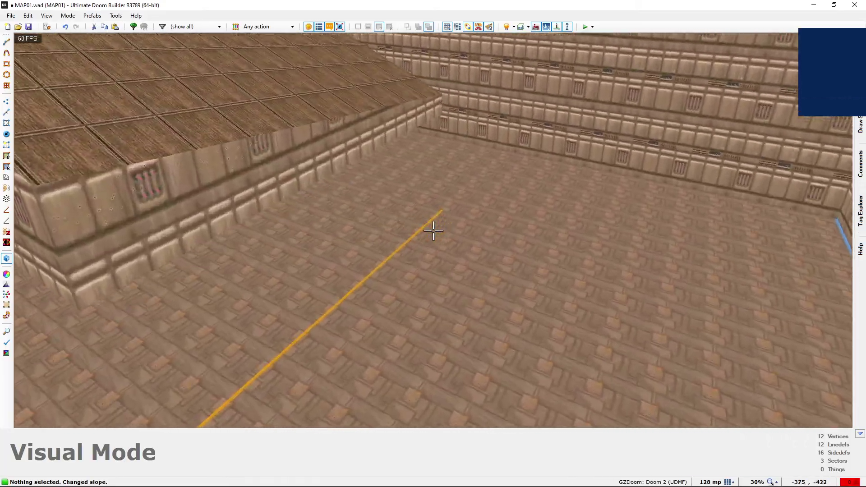
key(f)
key(d)
key(e)
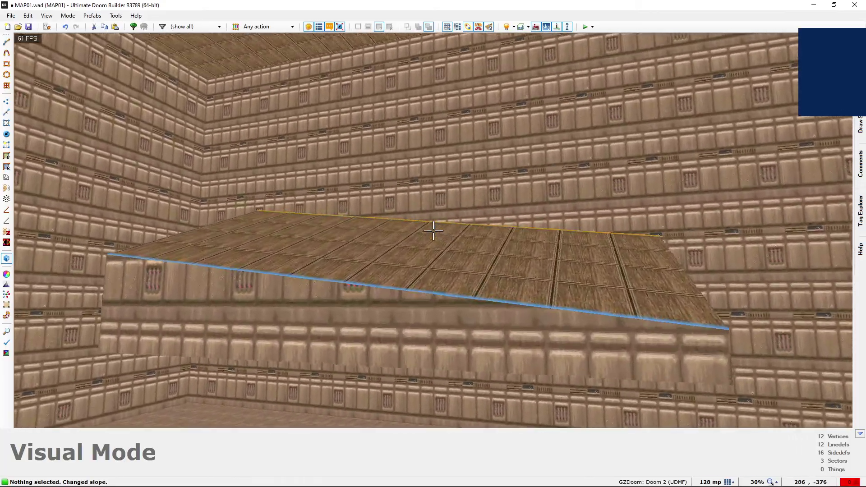
Inspect the rectangular sector with its 3D floor in the 2D map, and return to Visual Mode
key(w)
key(q)
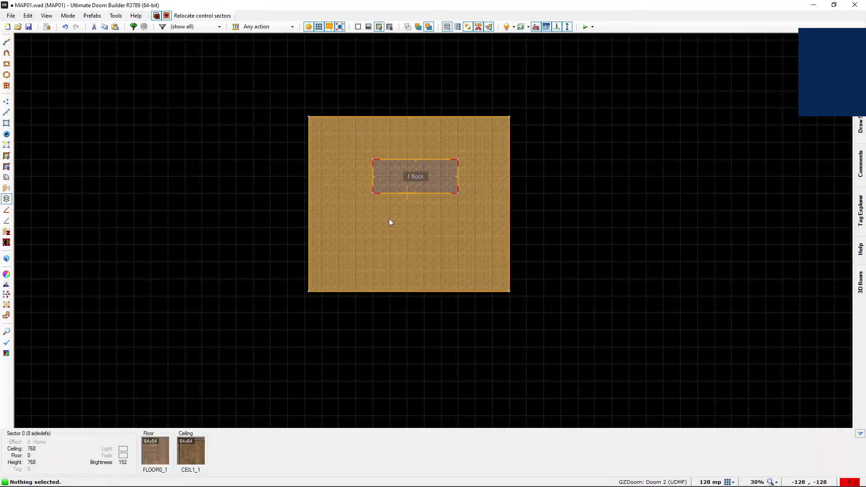
scroll(406, 198, up, 4)
scroll(411, 183, down, 5)
scroll(407, 185, up, 6)
scroll(401, 187, down, 3)
scroll(395, 189, up, 6)
scroll(393, 192, down, 2)
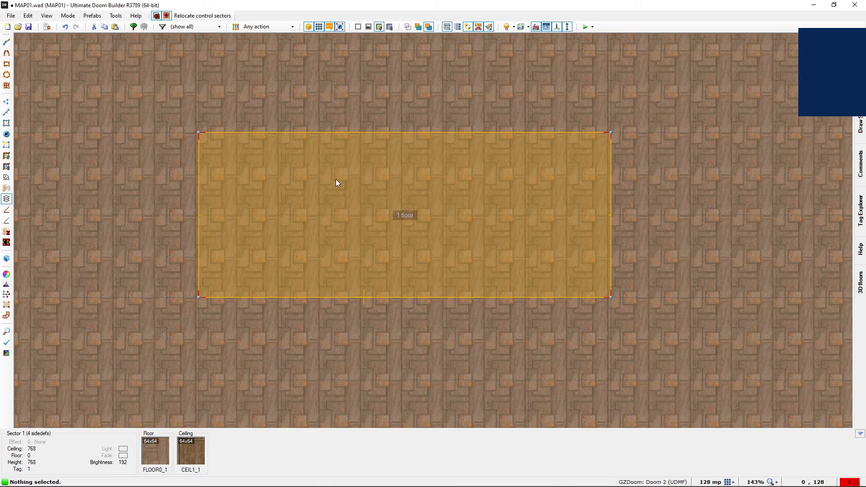
key(w)
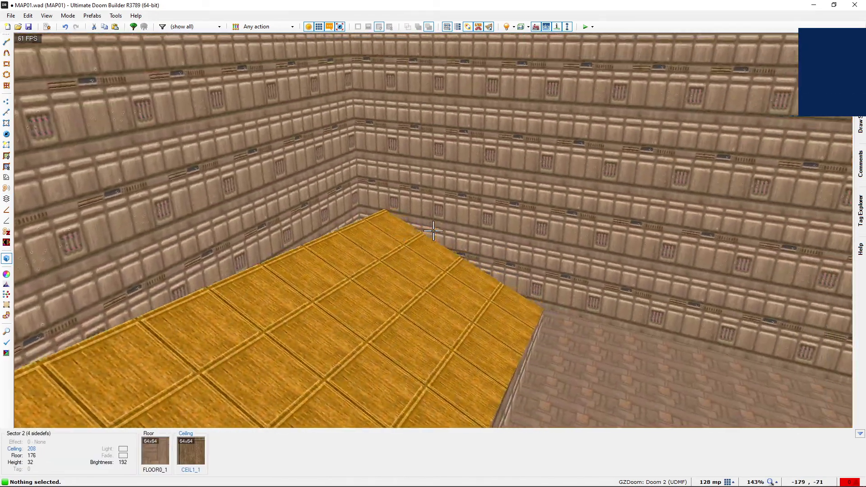
Set the texture of the 3D floor's top surface to DEM1_5
key(d)
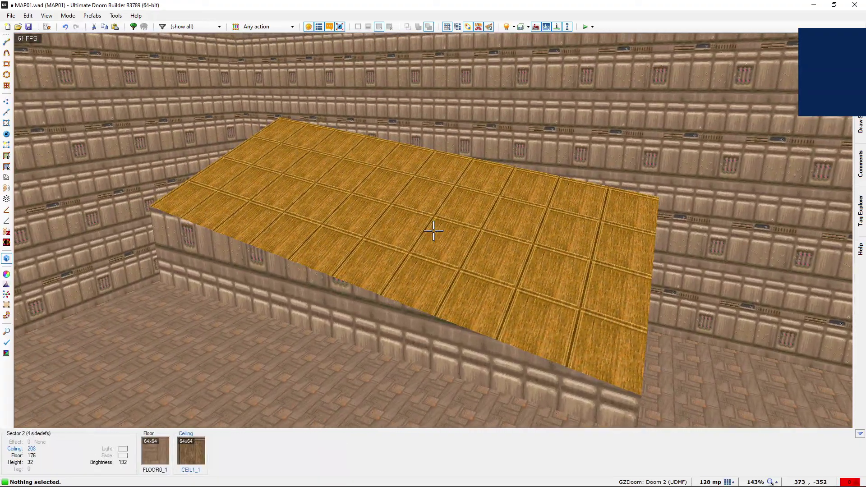
middle_click(433, 230)
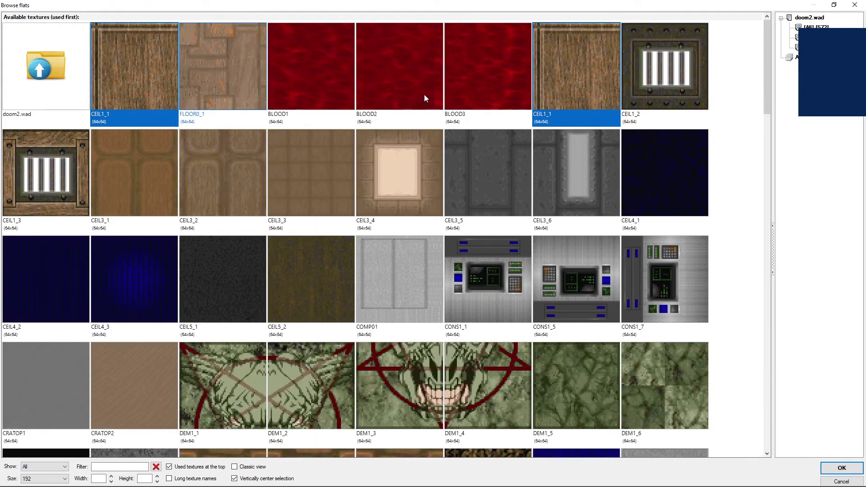
double_click(578, 386)
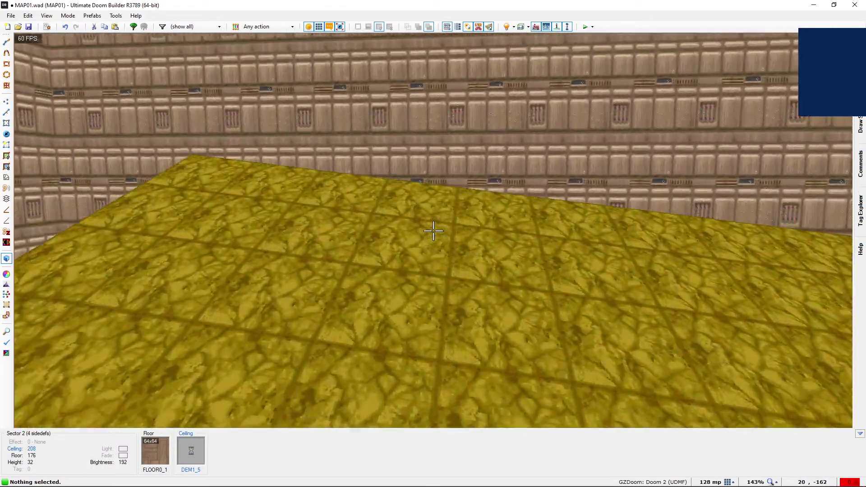
Split the rectangular sector in two with a north-south line drawn across it at x = 0
key(q)
scroll(392, 239, down, 5)
scroll(391, 238, up, 4)
key(d)
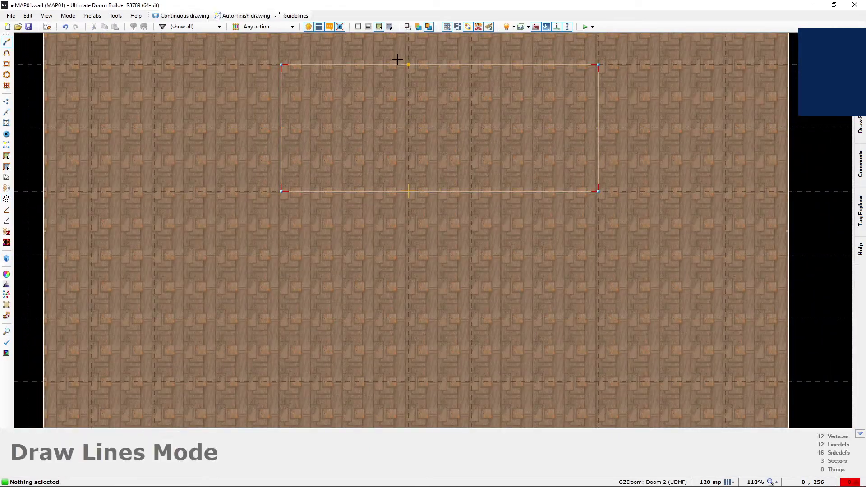
click(408, 66)
click(409, 192)
right_click(389, 204)
Set the top surface texture of the 3D floor shared by both sectors to CEIL3_5 and examine both parts
key(q)
key(d)
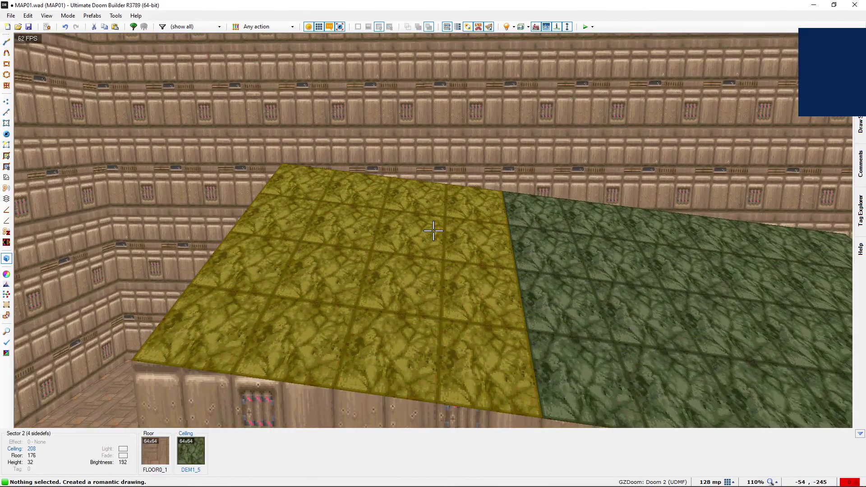
middle_click(433, 230)
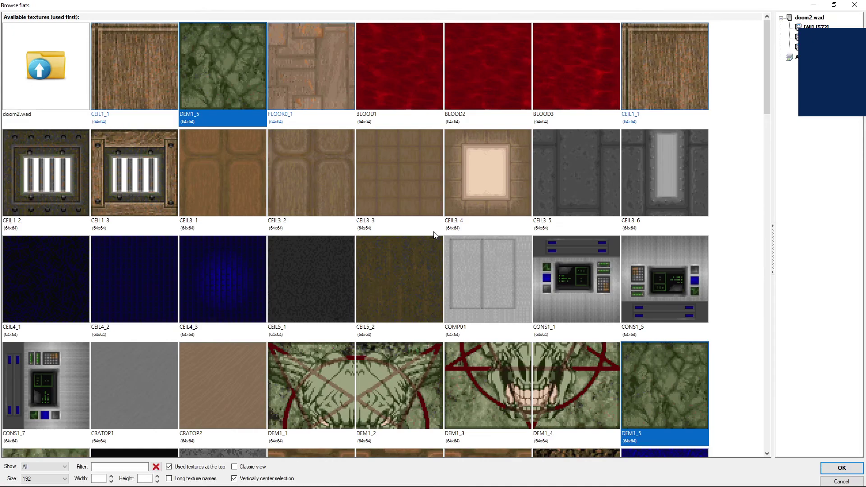
double_click(574, 189)
key(d)
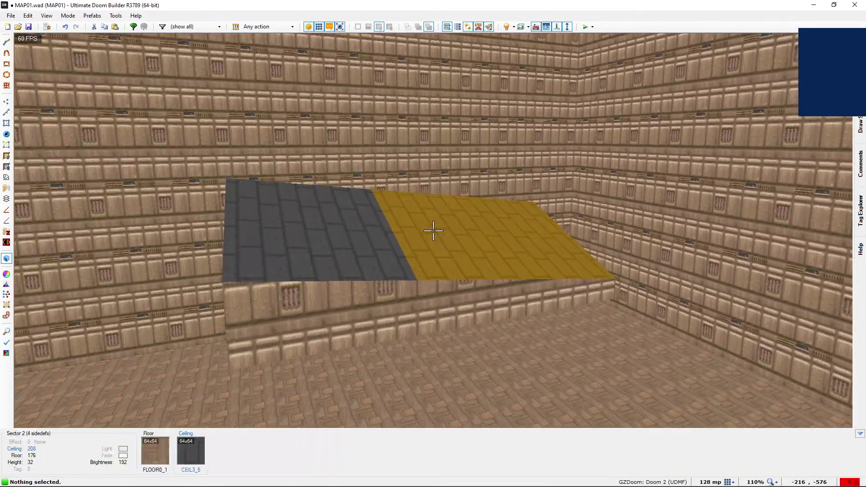
key(e)
key(d)
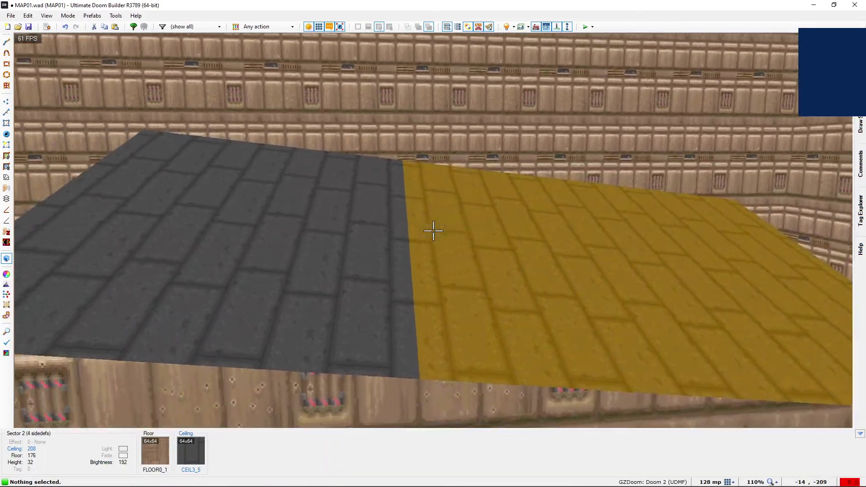
Detach the 3D floor of the western sector in 3D Floor Mode so it gets its own control sector
key(q)
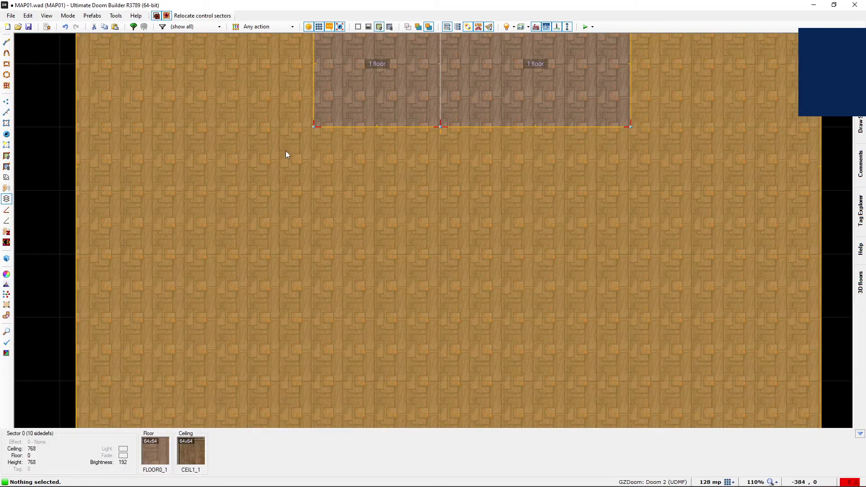
middle_drag(285, 151, 243, 303)
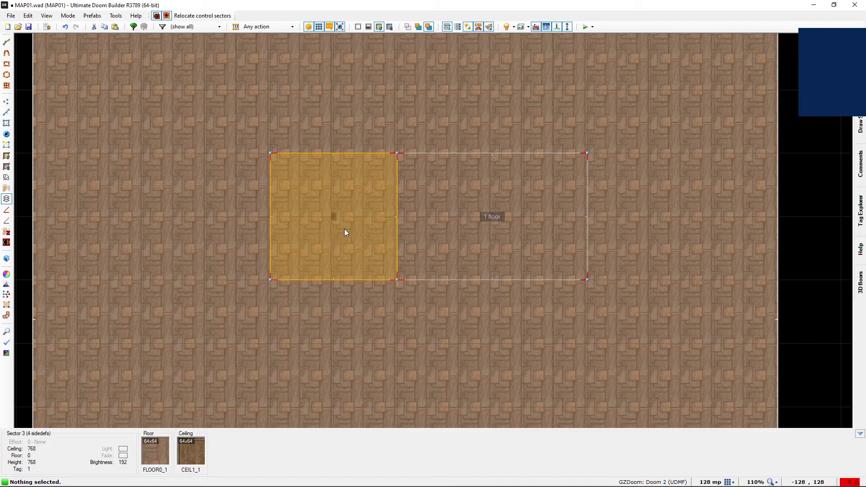
click(363, 209)
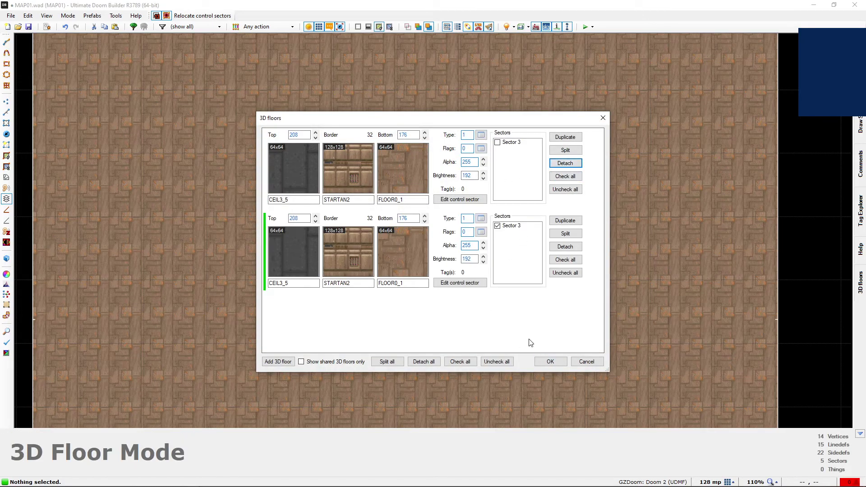
click(551, 361)
Examine the control sectors of both 3D floors in the 2D map
scroll(320, 218, down, 10)
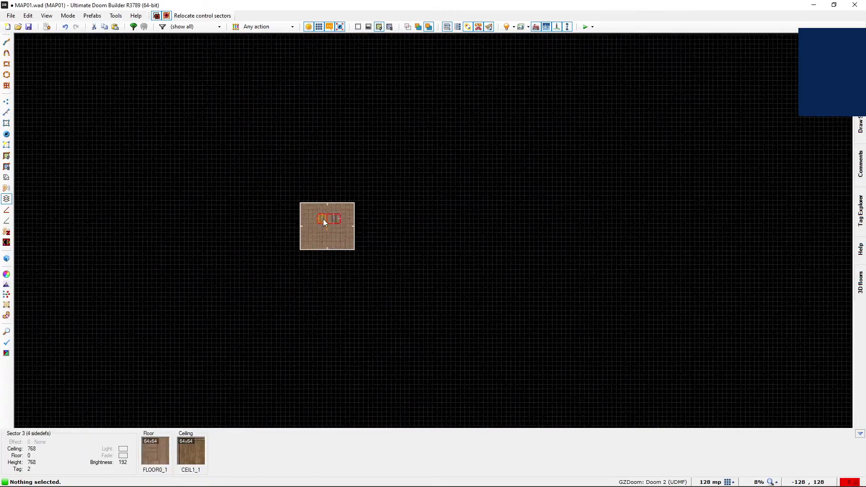
scroll(299, 180, up, 9)
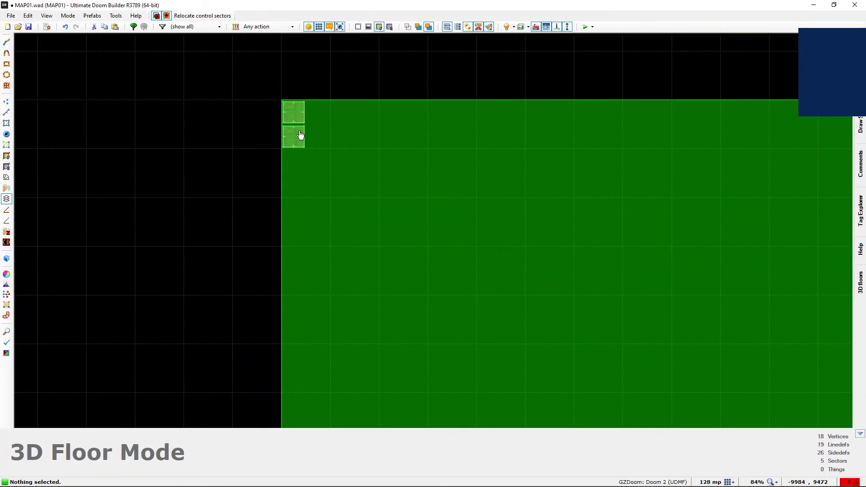
scroll(365, 186, down, 9)
middle_drag(453, 293, 151, 68)
scroll(448, 353, up, 3)
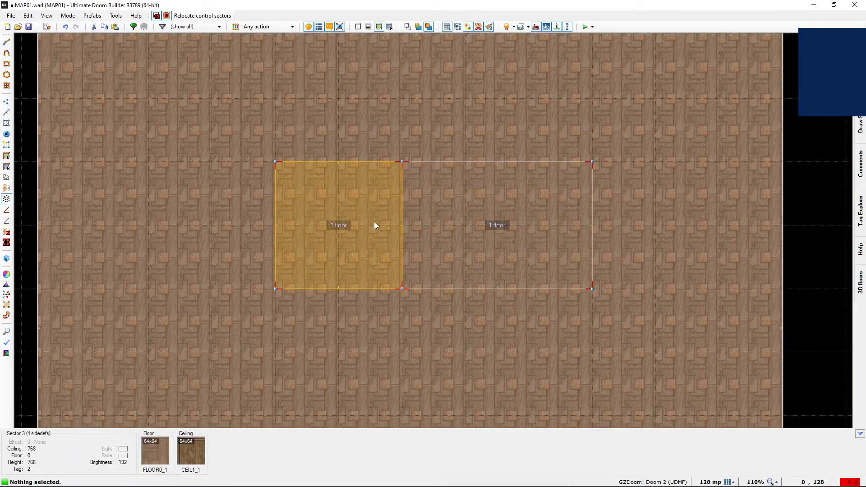
Shift the western 3D floor's top surface down and up in Visual Mode, and set its texture to DEM1_5
key(w)
key(d)
click(433, 231)
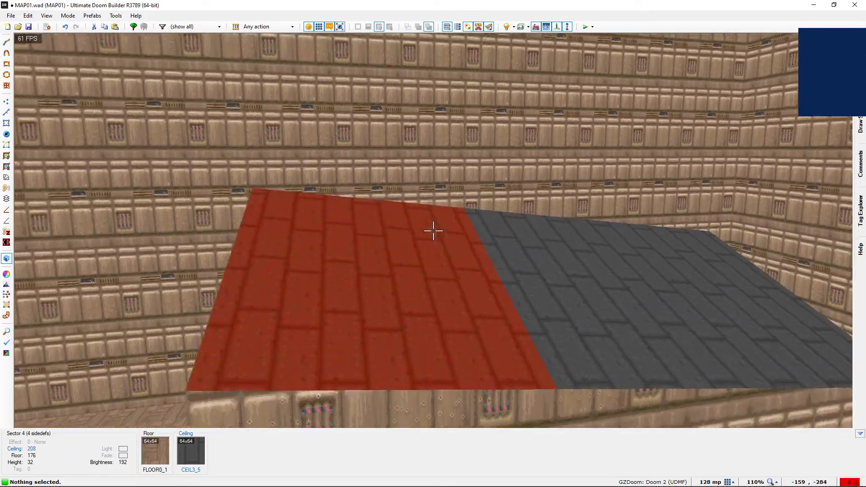
scroll(433, 231, down, 1)
scroll(433, 231, up, 2)
click(433, 231)
key(w)
right_click(433, 231)
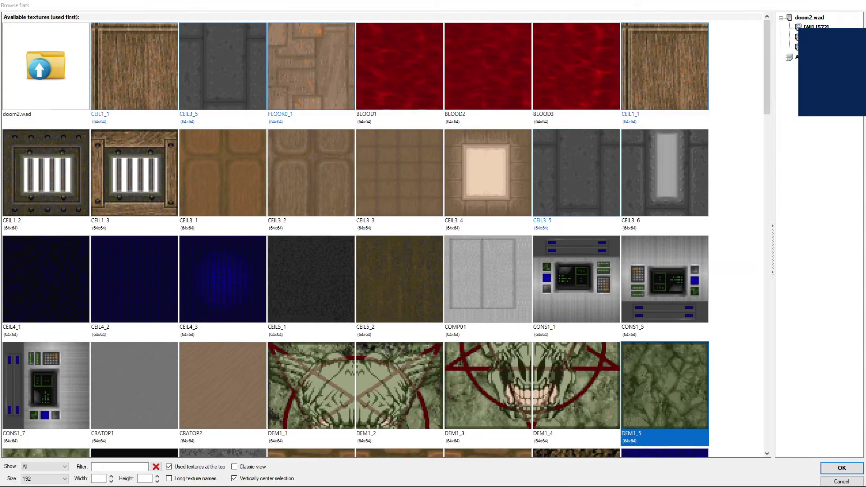
key(Return)
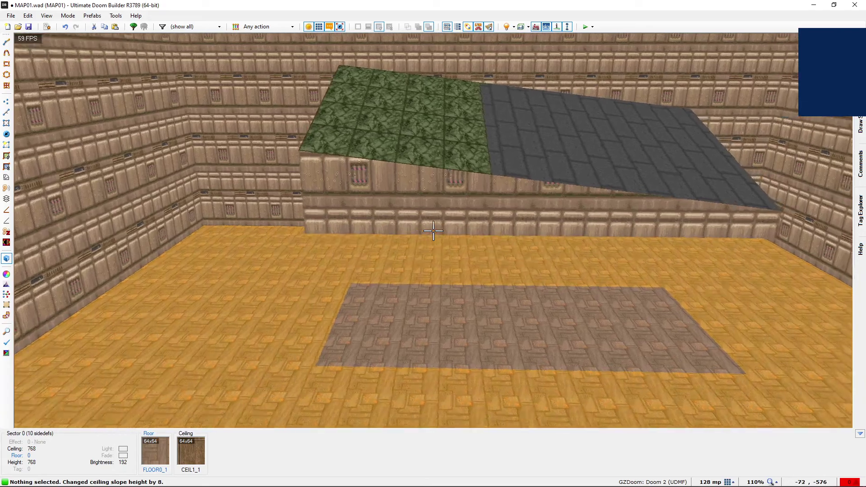
Draw a rectangle 128 wide and 256 tall across the middle of the eastern sector to divide it into three strips
key(q)
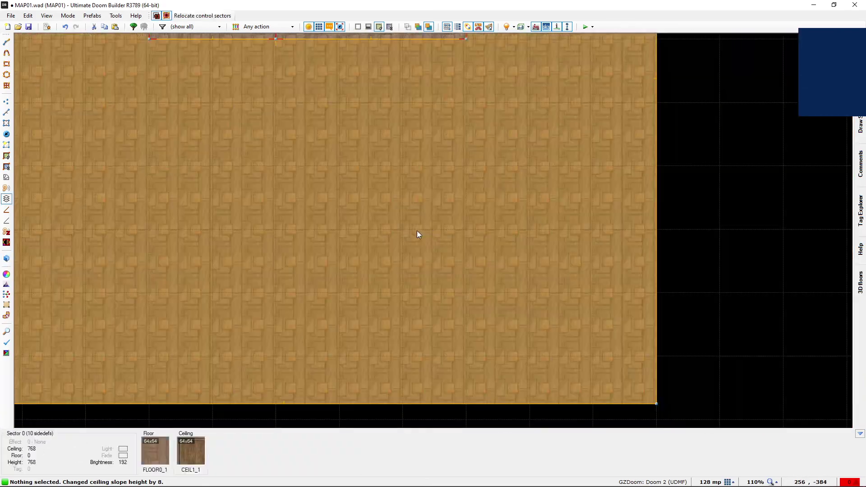
scroll(397, 226, down, 6)
scroll(381, 198, up, 8)
key(ctrl+shift+d)
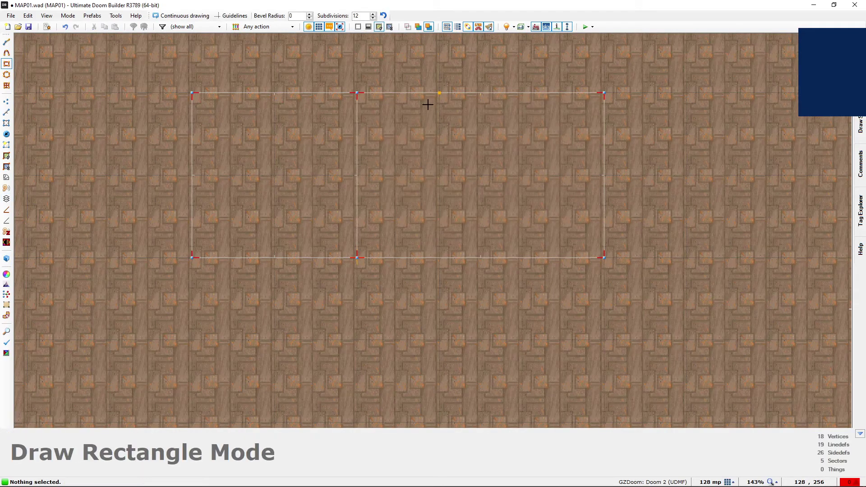
click(523, 264)
Select the three eastern strips and split their shared 3D floor into a separate one for each sector
key(q)
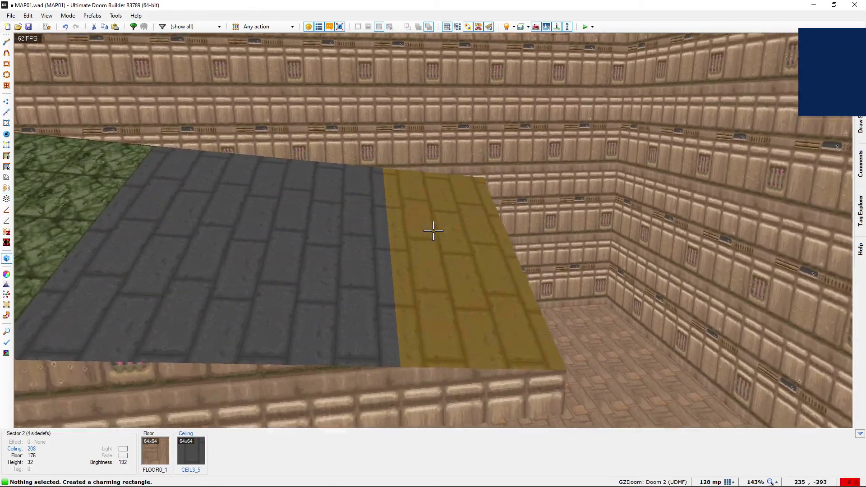
key(e)
click(433, 230)
click(433, 231)
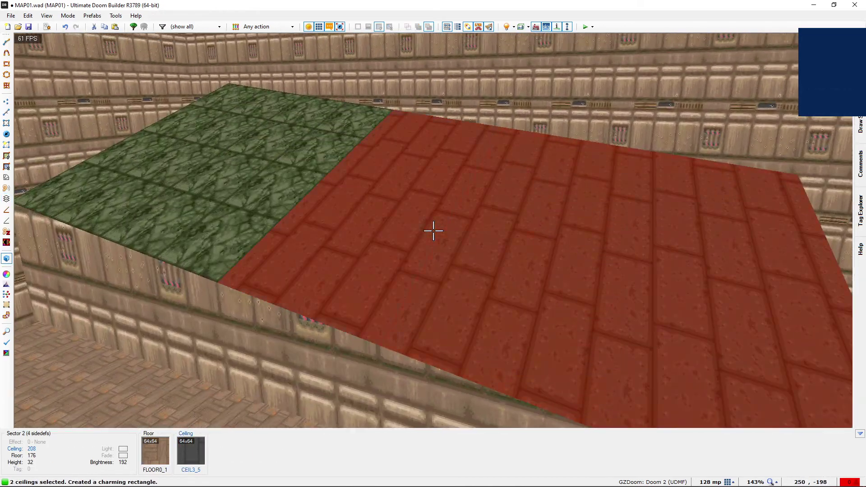
key(d)
click(433, 231)
key(q)
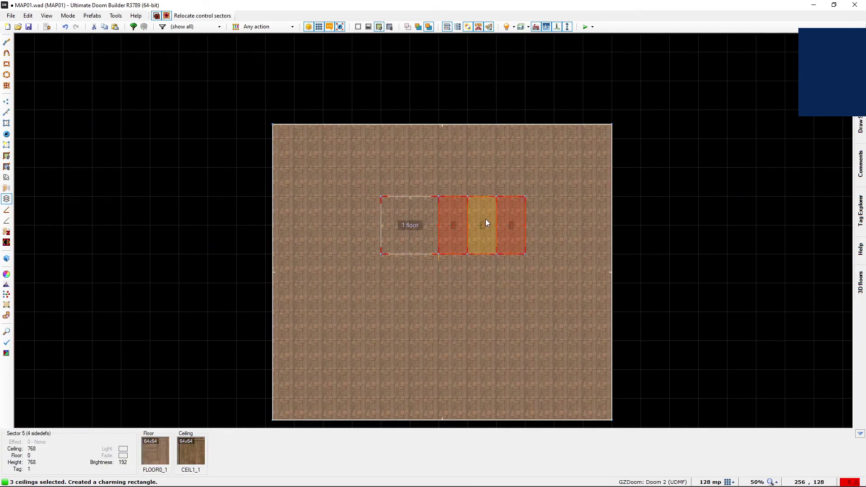
right_click(487, 221)
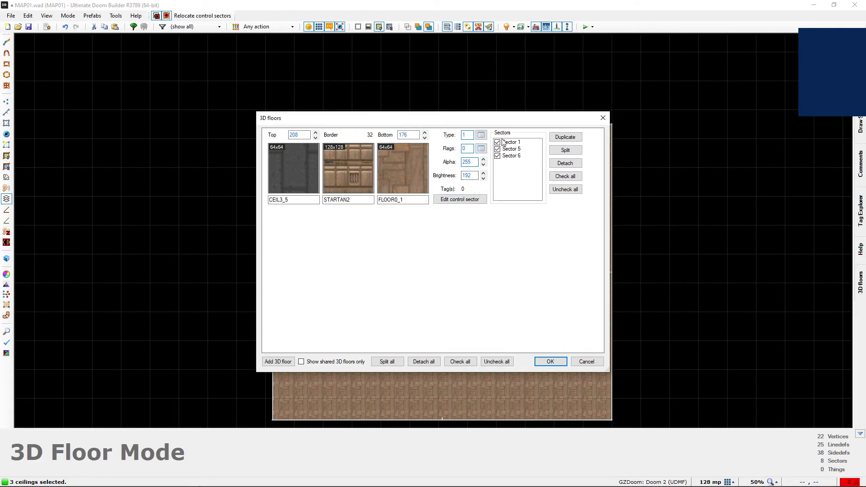
click(574, 154)
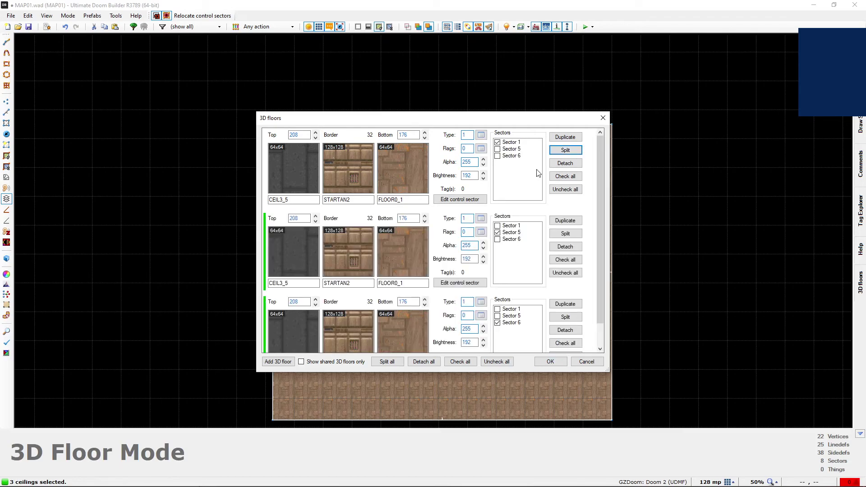
scroll(428, 249, down, 1)
scroll(377, 279, up, 1)
click(551, 361)
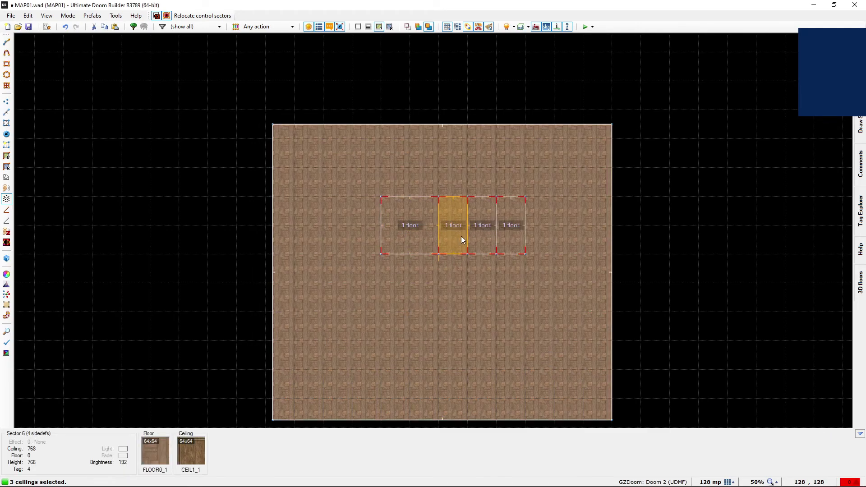
scroll(461, 238, up, 3)
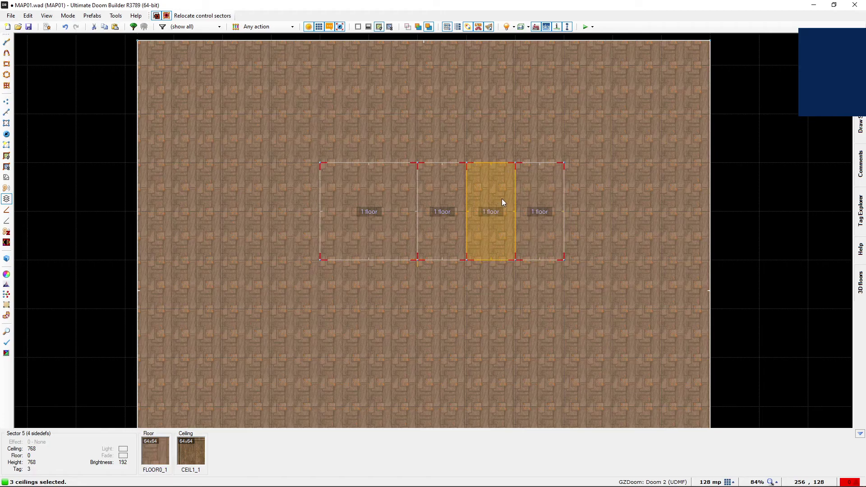
Raise the southern edge of the middle eastern strip's top surface with its slope handle in Visual Mode
key(w)
key(d)
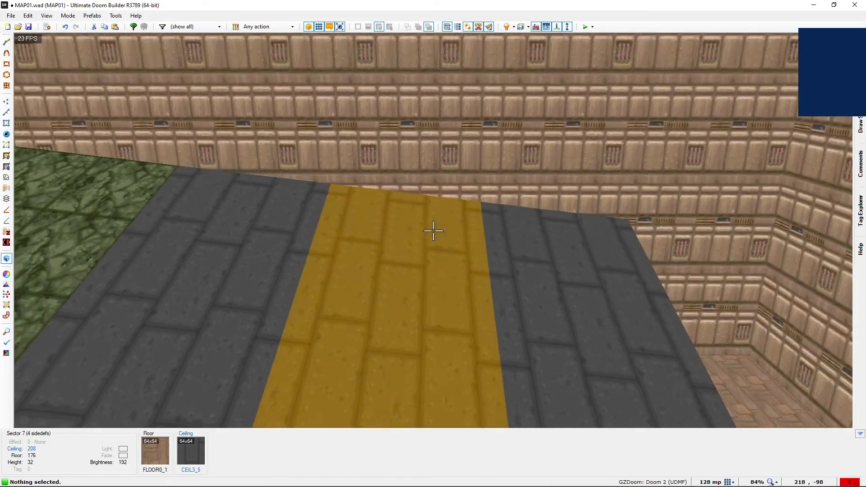
key(alt+s)
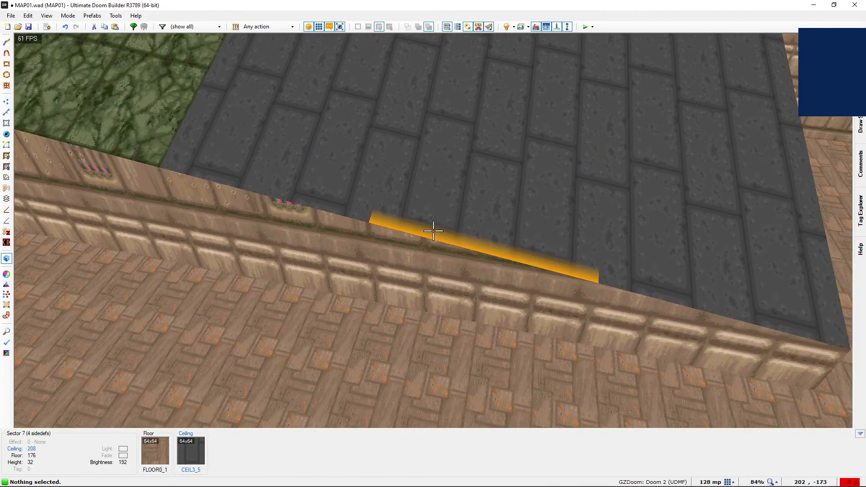
click(433, 231)
scroll(433, 231, up, 8)
key(d)
key(c)
key(d)
key(f)
key(e)
Draw a rectangular sector 512 wide and 256 tall south of the strips, starting at -384, -256
key(q)
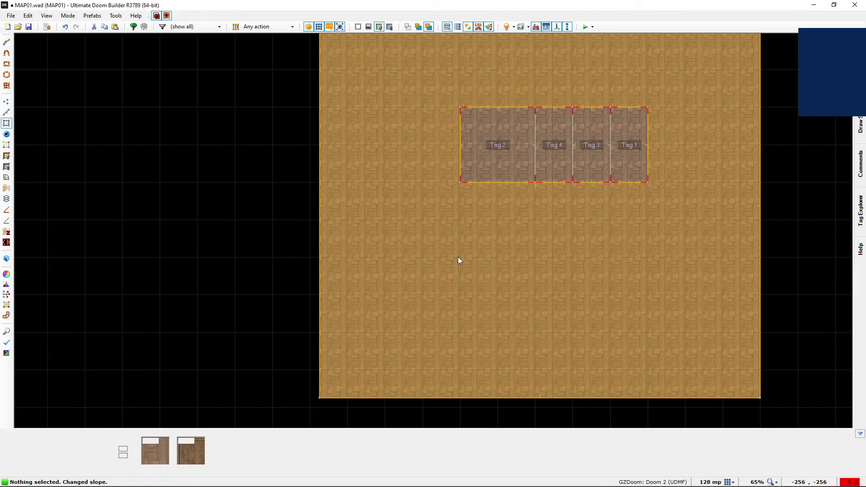
key(ctrl+shift+d)
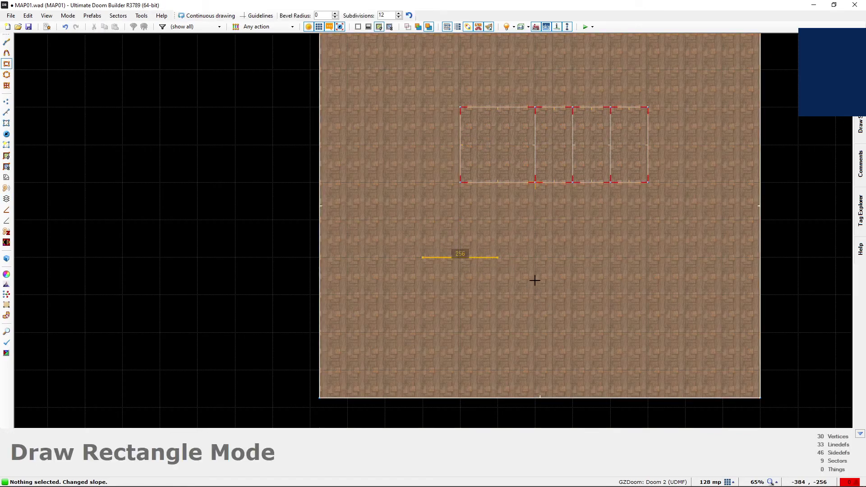
click(573, 332)
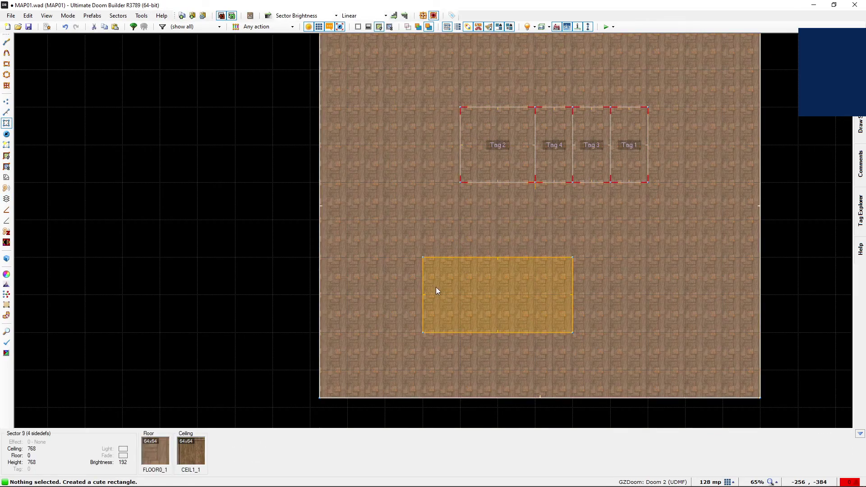
Turn off full brightness and add a 3D floor with top 128 and bottom 56 to the new southern rectangle
key(b)
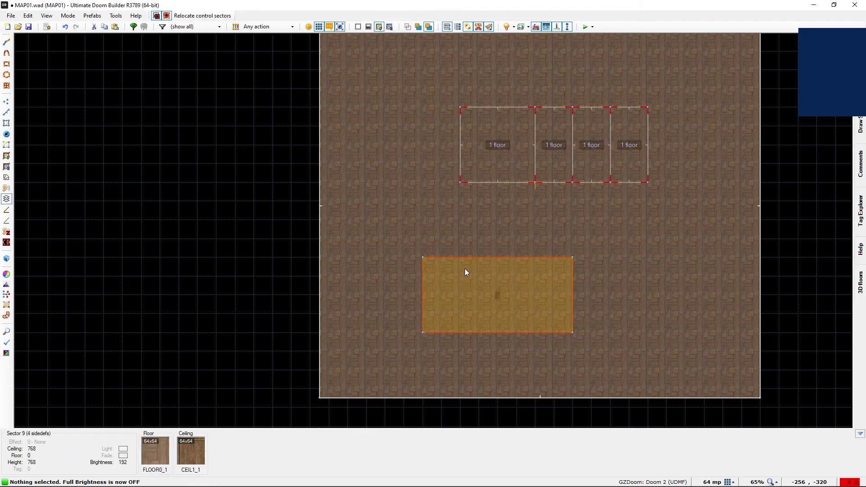
right_click(466, 272)
click(448, 250)
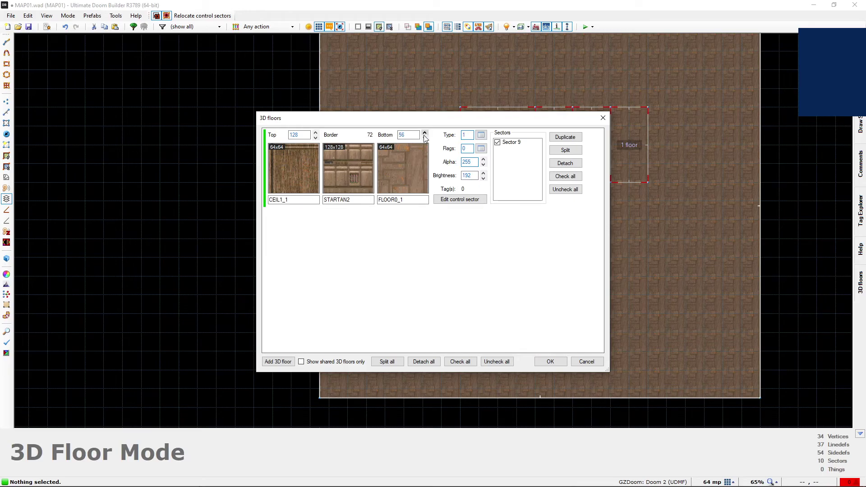
click(550, 362)
key(q)
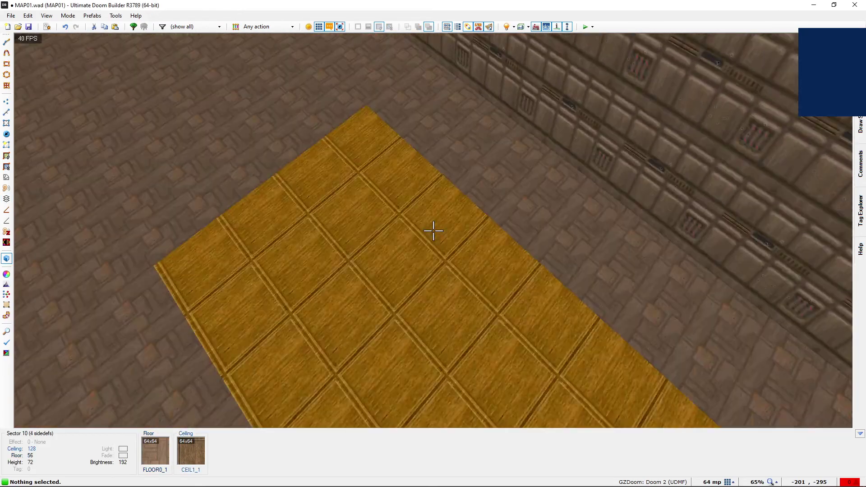
key(s)
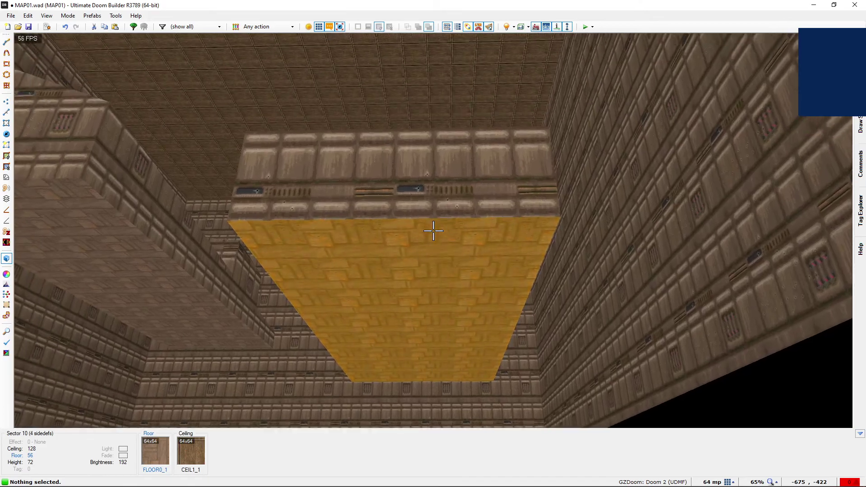
Select the southern 3D floor's top and bottom surfaces in Visual Mode and raise them to 392 and 320
click(433, 230)
key(w)
click(433, 230)
key(d)
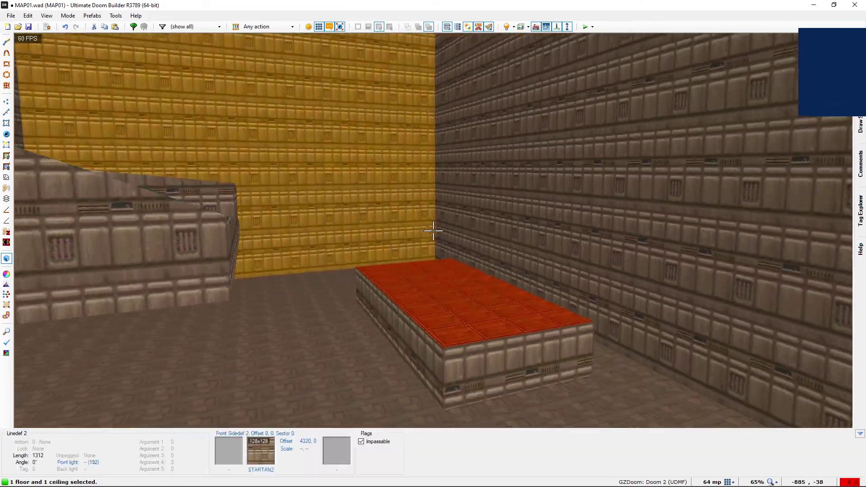
scroll(433, 230, up, 6)
scroll(433, 231, up, 20)
key(e)
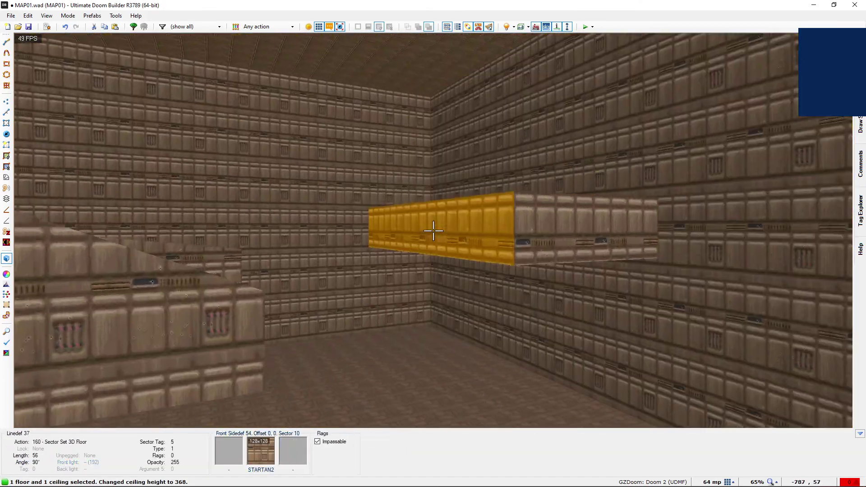
key(c)
key(e)
key(d)
key(s)
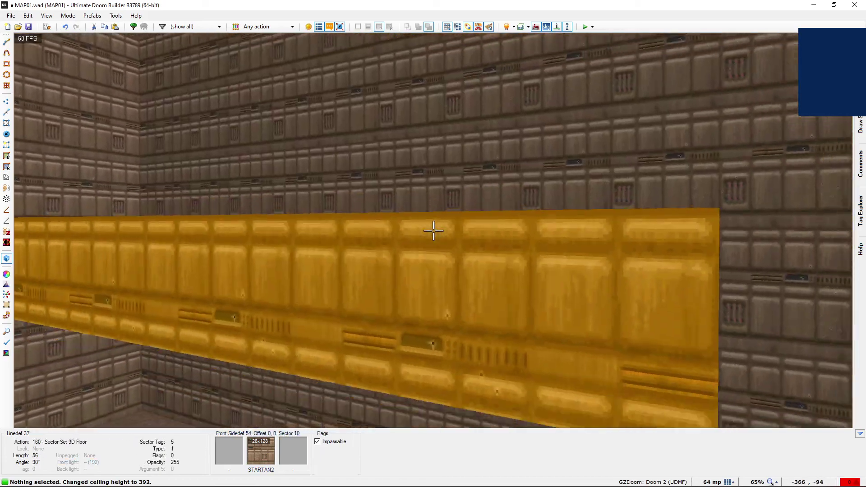
key(q)
Draw a 256 by 256 rectangle in the middle of the southern sector, dividing it into three side-by-side sections
scroll(434, 231, down, 4)
scroll(420, 269, up, 5)
key(ctrl+shift+d)
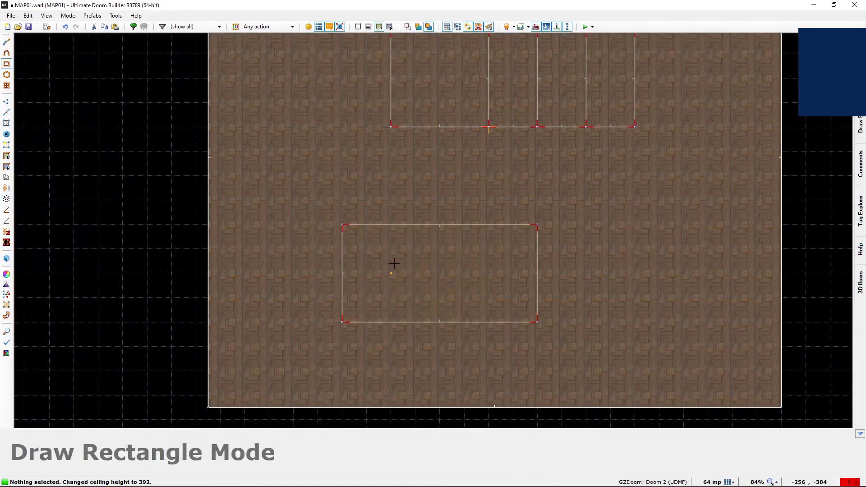
click(492, 314)
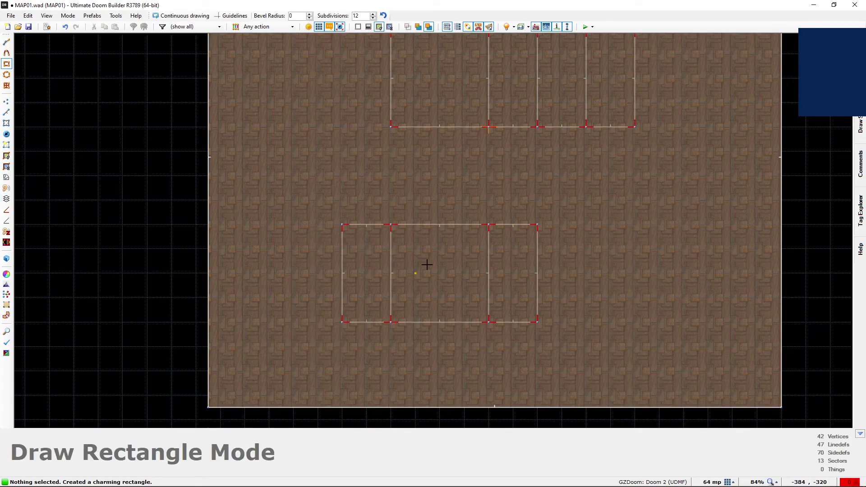
key(q)
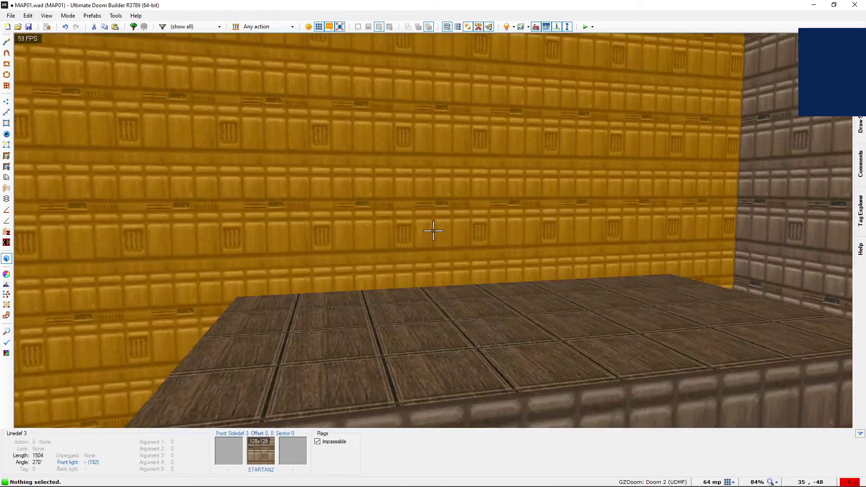
key(q)
Select the three southern sections and split their shared 3D floor into a separate one for each sector
scroll(419, 235, down, 3)
key(s)
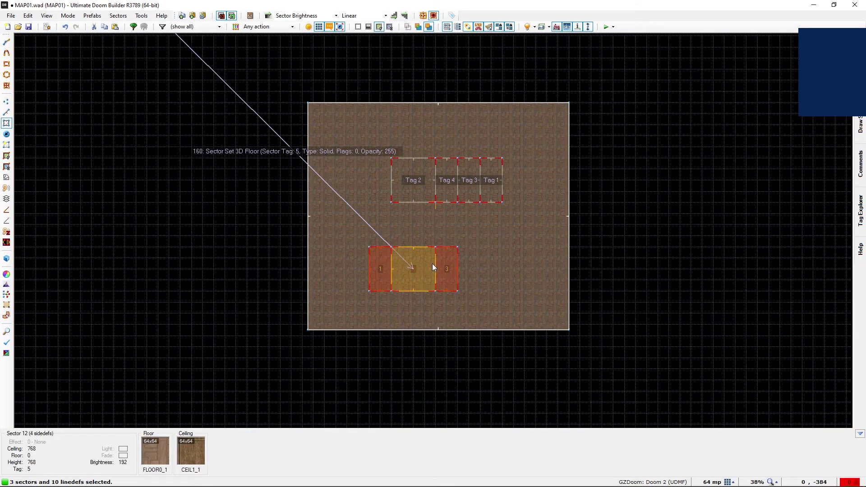
key(3)
right_click(446, 265)
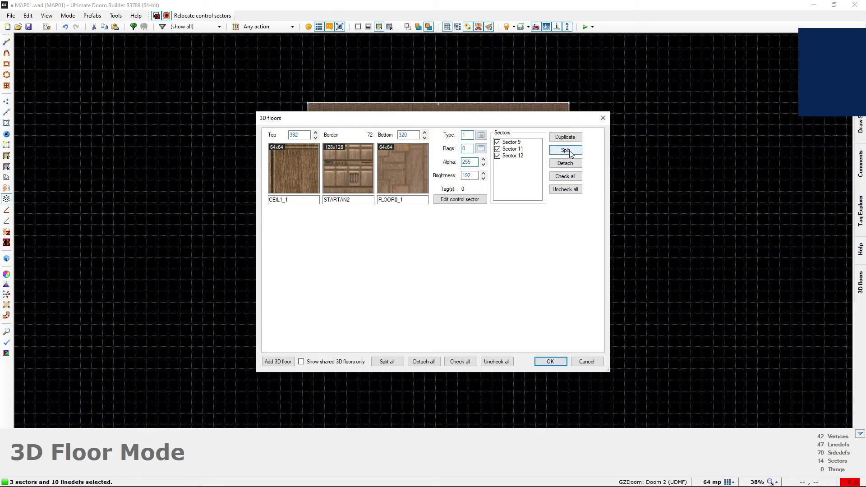
click(550, 362)
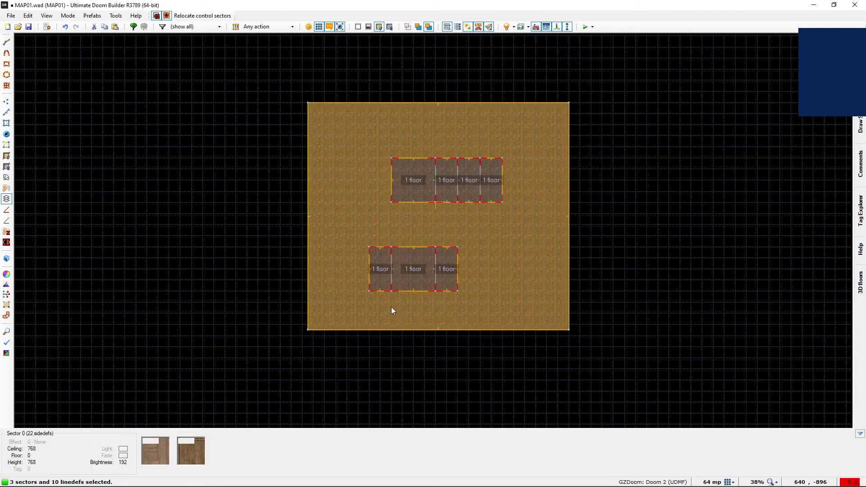
Lower the outer edges of the western and eastern southern sections' top surfaces with their slope handles in Visual Mode
key(q)
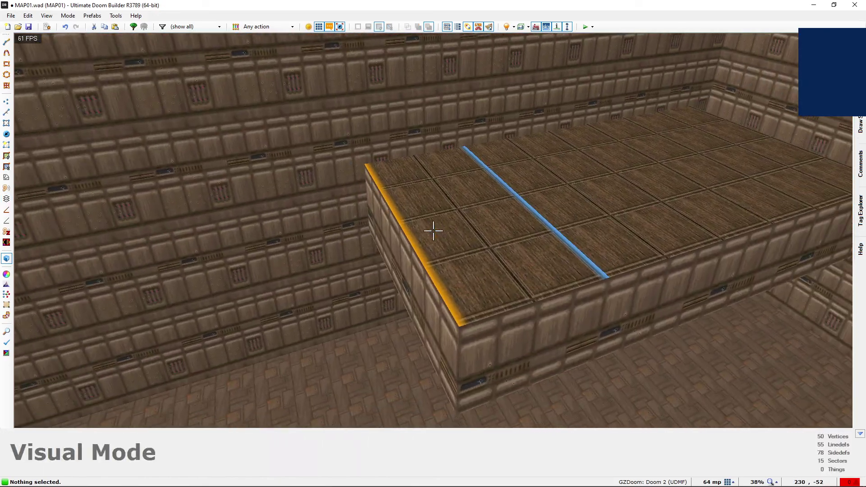
click(433, 231)
key(f)
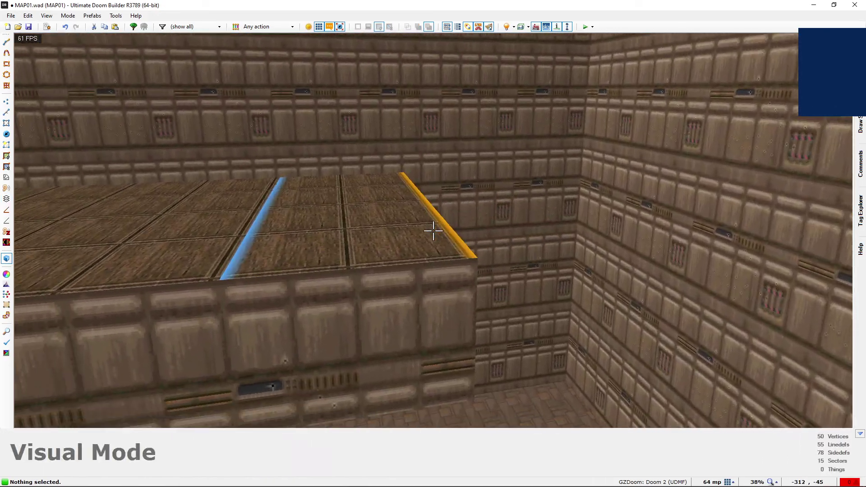
click(433, 230)
key(d)
scroll(433, 231, down, 5)
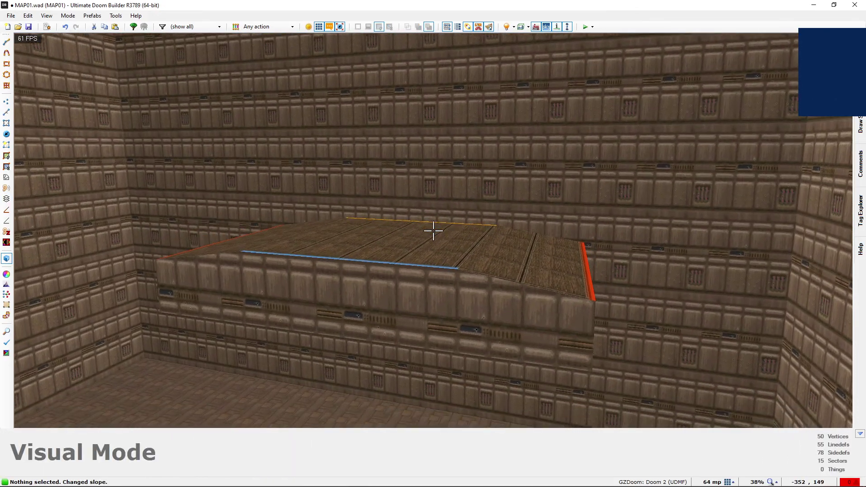
key(c)
key(e)
key(d)
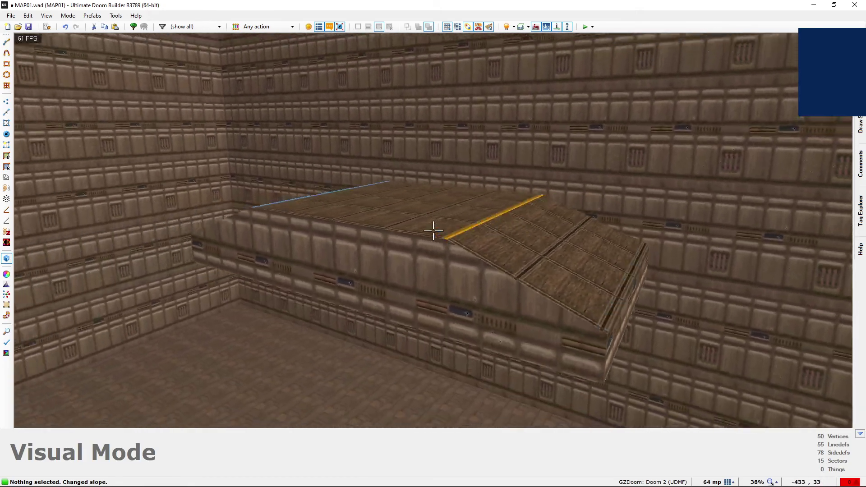
key(e)
key(f)
key(s)
key(q)
scroll(431, 228, down, 3)
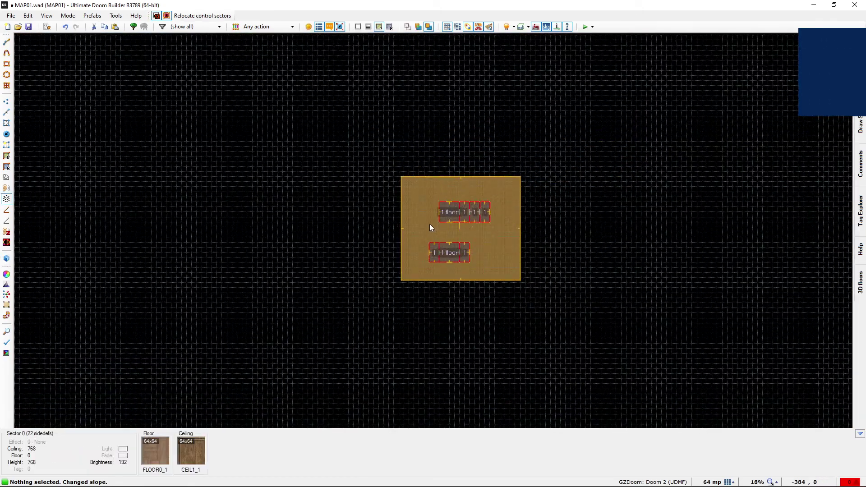
Draw a rectangle 512 wide and 128 tall across the southern sections from -384, -320, dividing them into a three-by-three grid
scroll(429, 253, up, 6)
key(ctrl+shift+d)
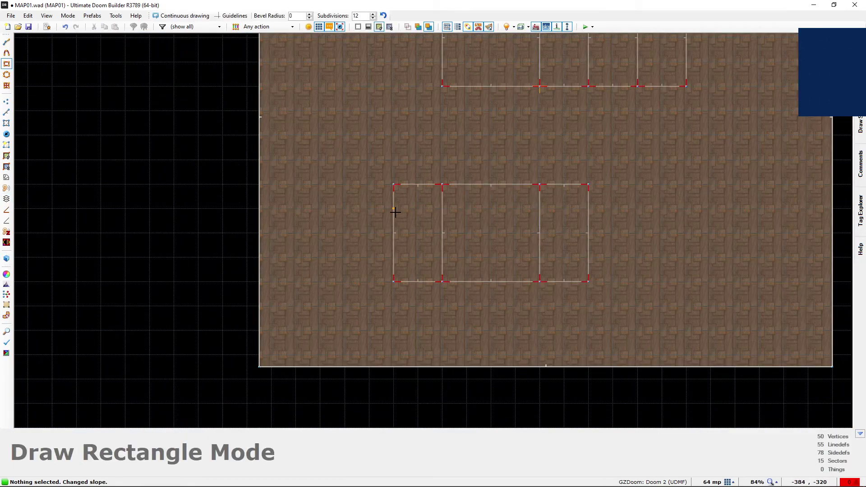
click(594, 266)
key(q)
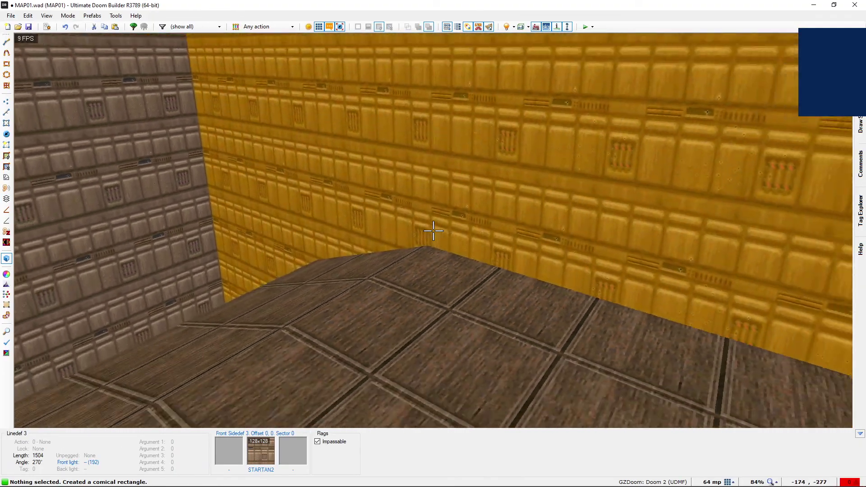
key(e)
key(q)
scroll(371, 229, down, 2)
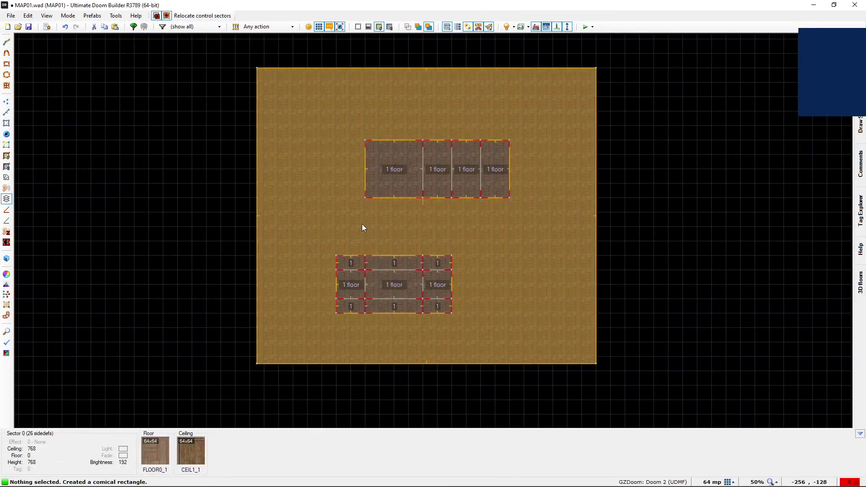
Select all nine southern sections and split all their 3D floors so that each sector has its own
scroll(382, 323, up, 2)
key(s)
drag(239, 156, 540, 293)
key(3)
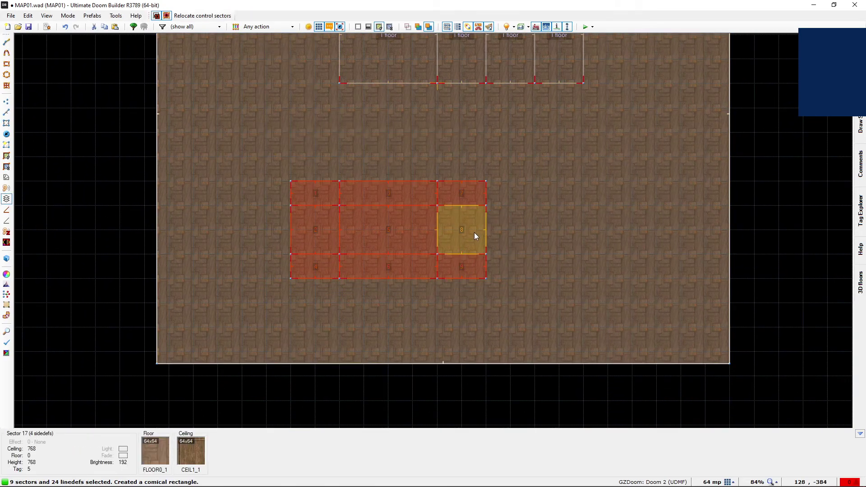
right_click(474, 233)
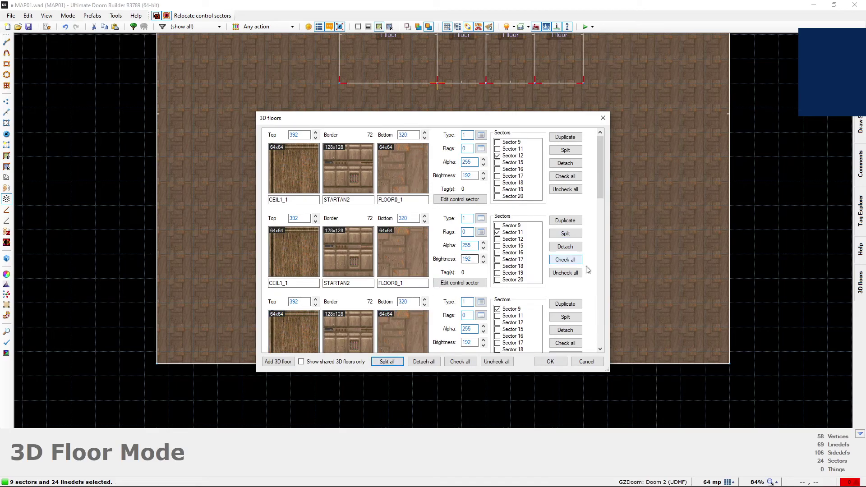
click(550, 361)
Examine the southern grid and the control sector area on the map
scroll(408, 277, down, 12)
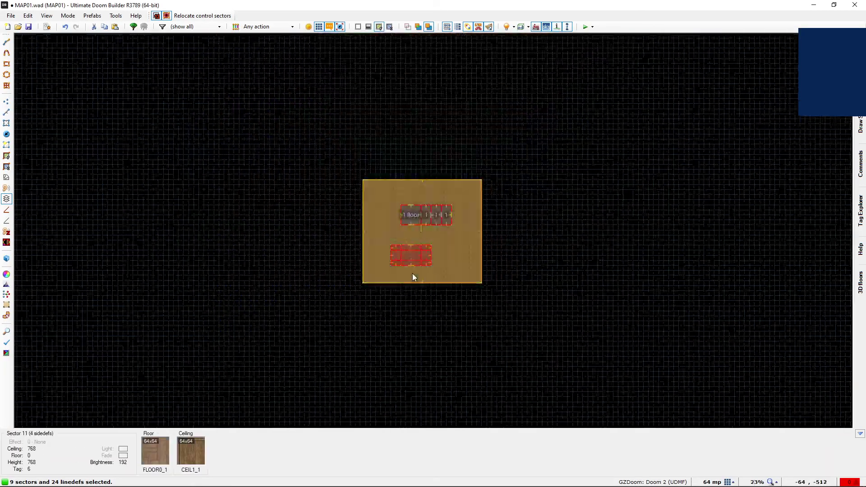
scroll(273, 130, up, 5)
scroll(273, 130, up, 4)
scroll(435, 303, down, 5)
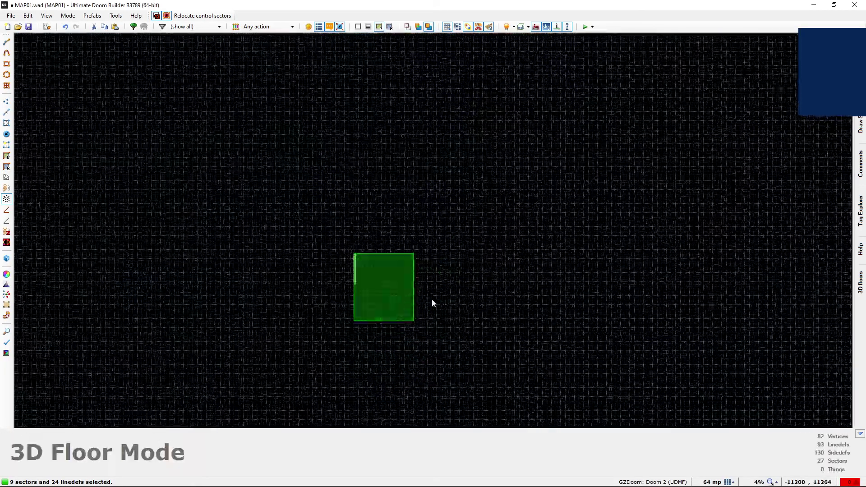
scroll(321, 151, down, 3)
scroll(310, 166, up, 3)
scroll(304, 150, up, 9)
Select the slope handles along the southern platform's northern and southern outer edges in Visual Mode, lower them and clear the handles
key(c)
key(w)
key(f)
key(e)
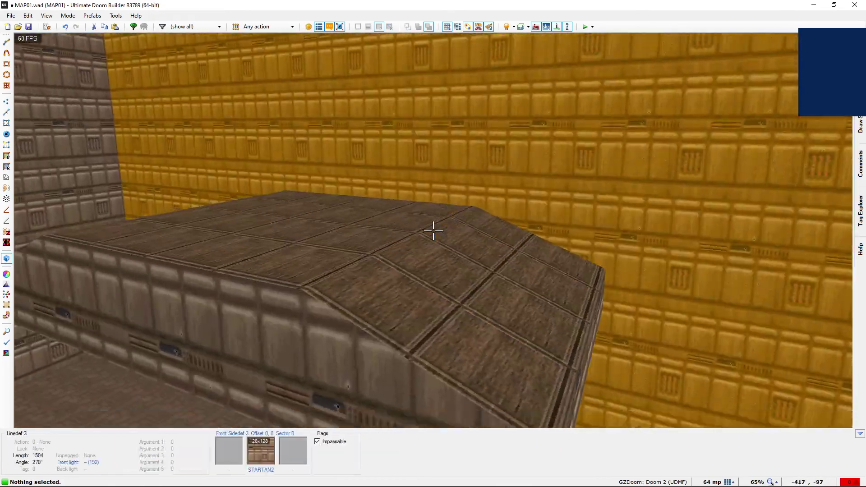
key(s)
click(433, 230)
key(s)
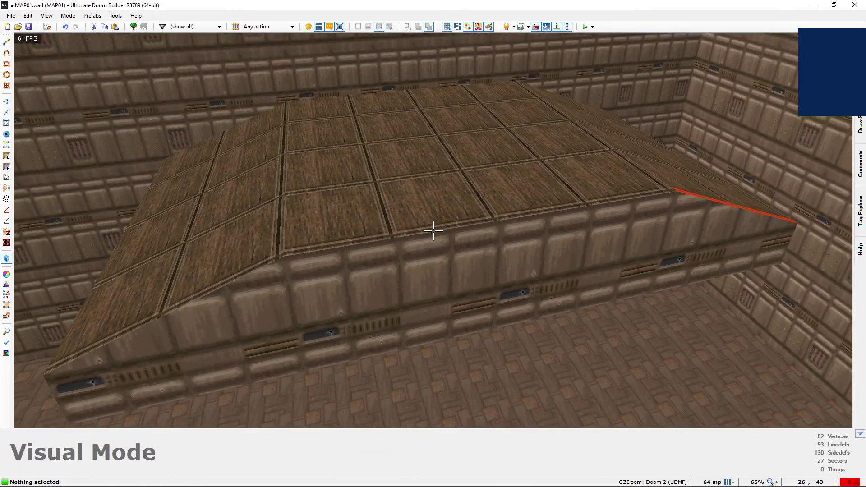
click(432, 230)
key(e)
key(s)
key(d)
click(432, 230)
key(f)
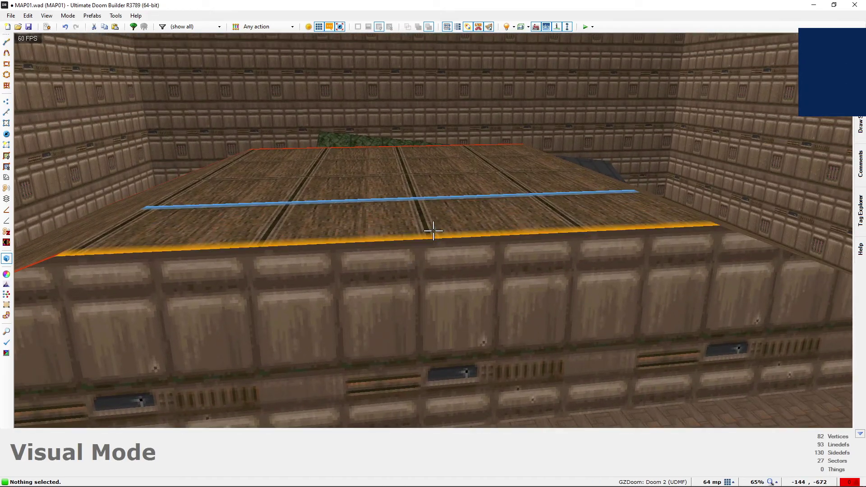
click(433, 231)
key(f)
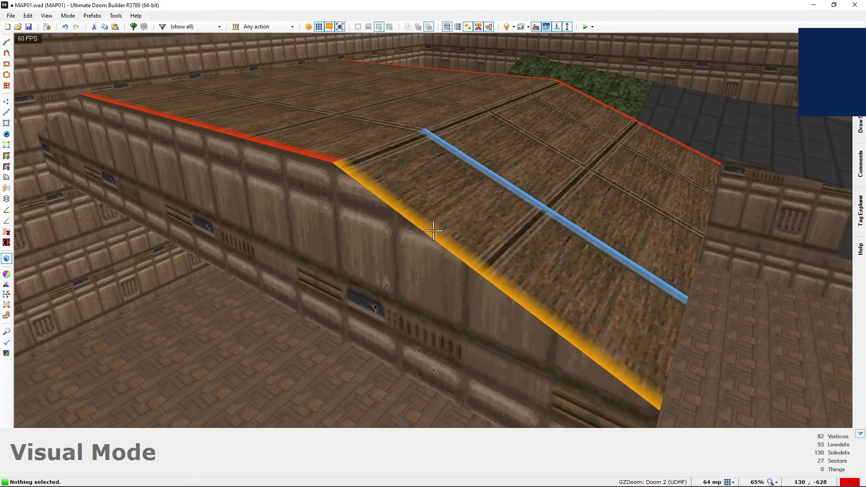
click(433, 231)
key(d)
scroll(433, 231, down, 5)
scroll(433, 231, down, 3)
key(f)
key(e)
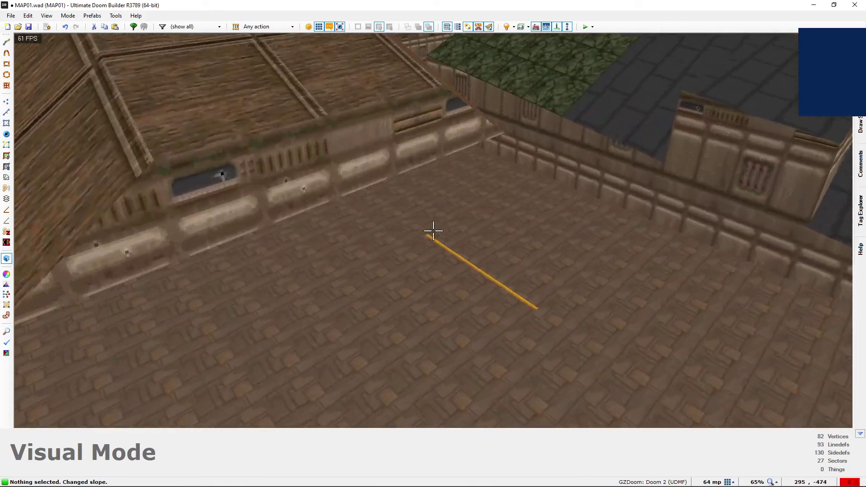
key(w)
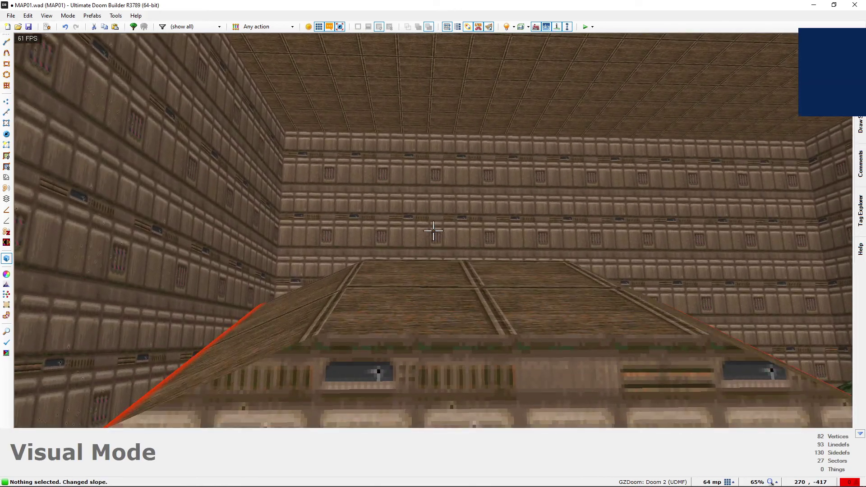
key(s)
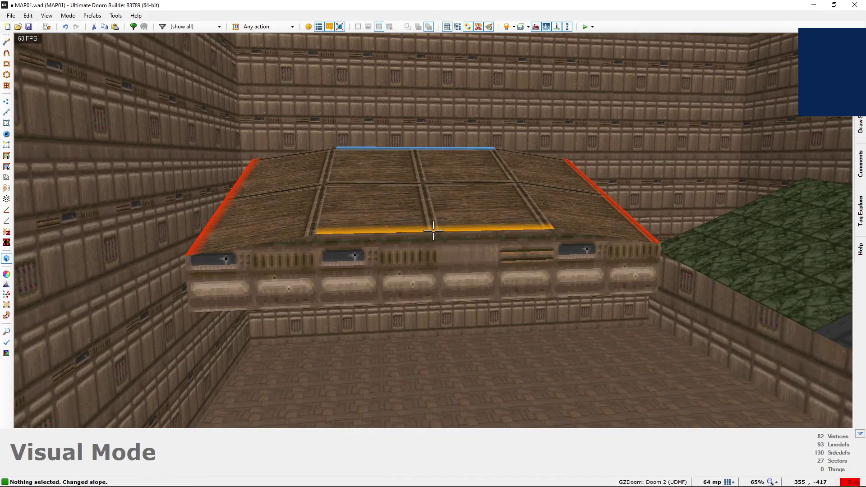
key(f)
key(e)
scroll(433, 231, down, 3)
key(f)
key(w)
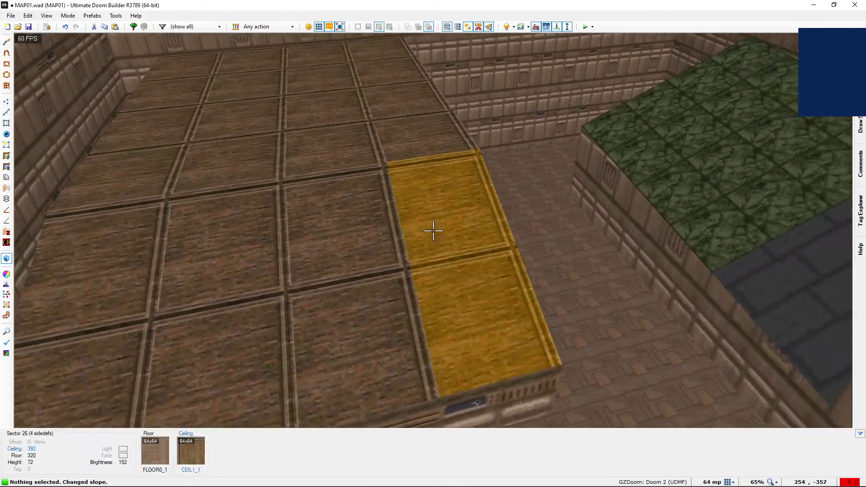
Select the six top surfaces in the platform's northern and southern rows, texture them with FLAT5_1 and replace that with CEIL5_2
click(433, 231)
click(433, 231)
click(433, 231)
key(s)
click(433, 231)
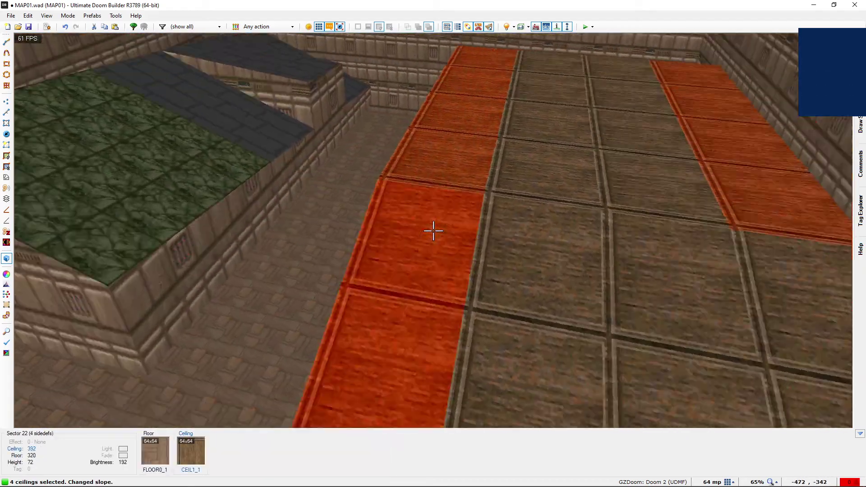
key(t)
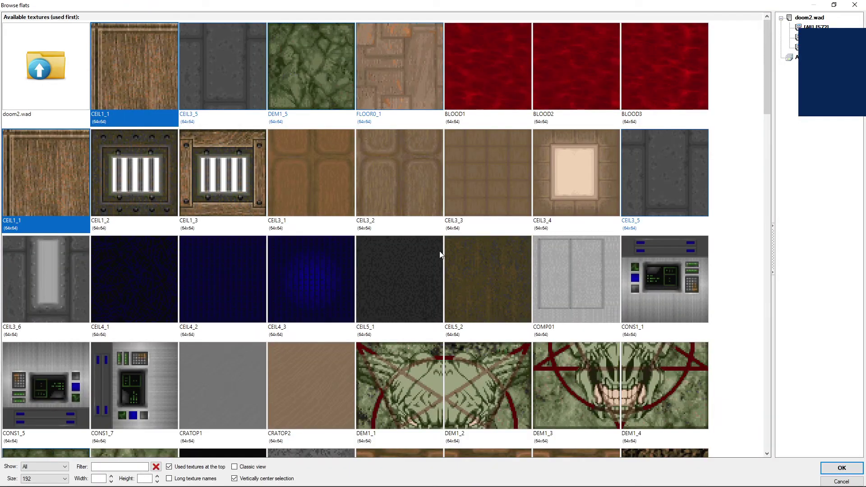
scroll(543, 395, down, 4)
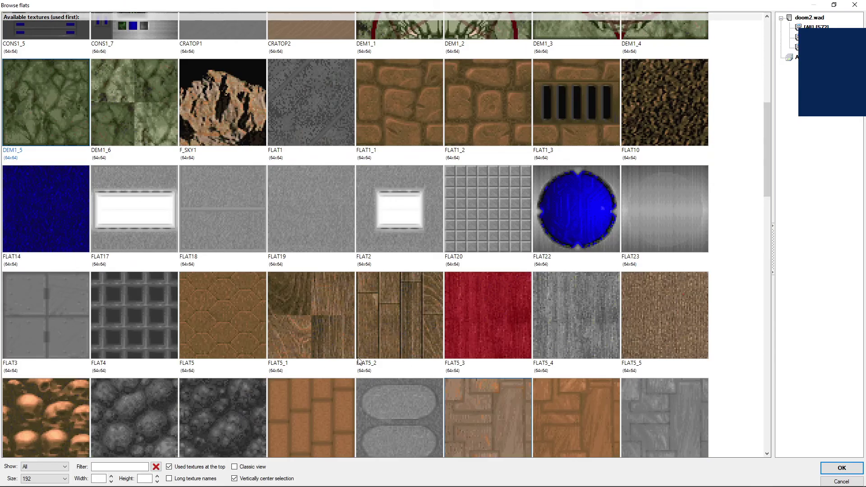
double_click(309, 319)
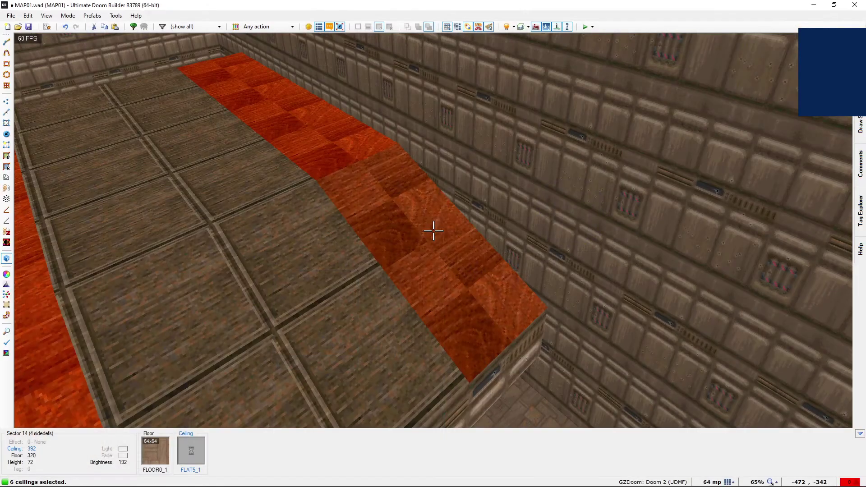
key(t)
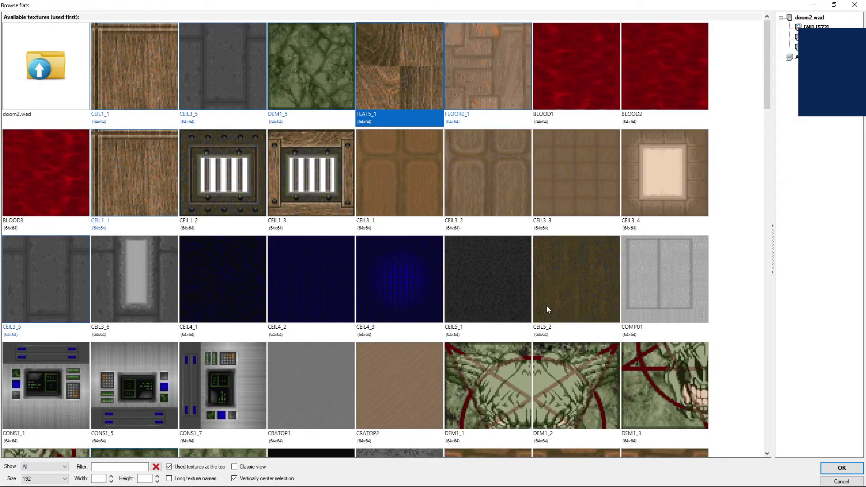
double_click(566, 300)
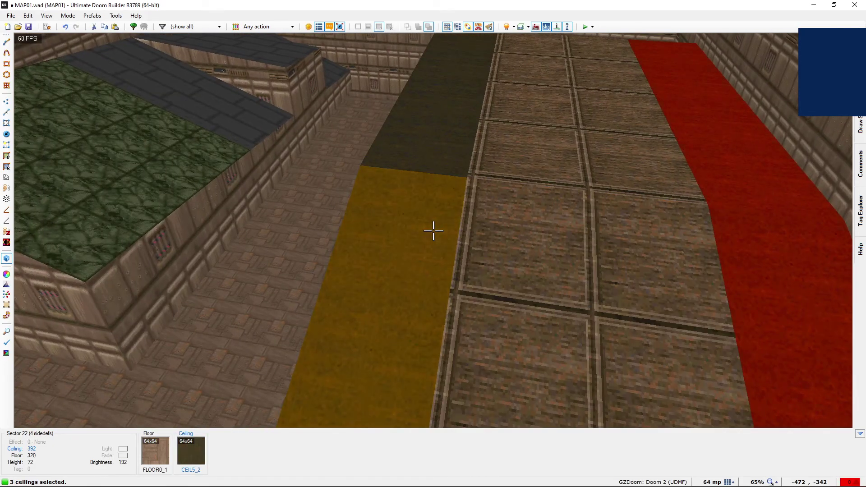
Select the six top surfaces in the southern platform's northern and southern rows, texture them with STEP1 and clear the selection
shift+click(433, 230)
key(t)
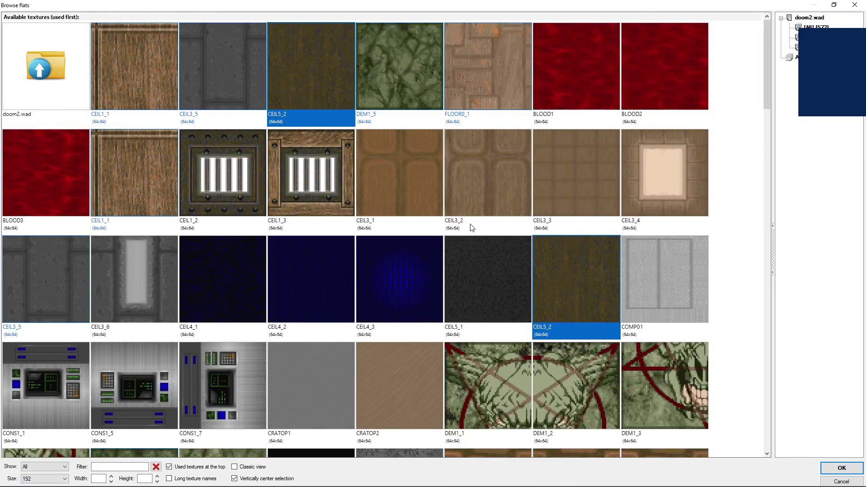
scroll(453, 254, down, 3)
scroll(453, 255, down, 3)
scroll(377, 270, down, 5)
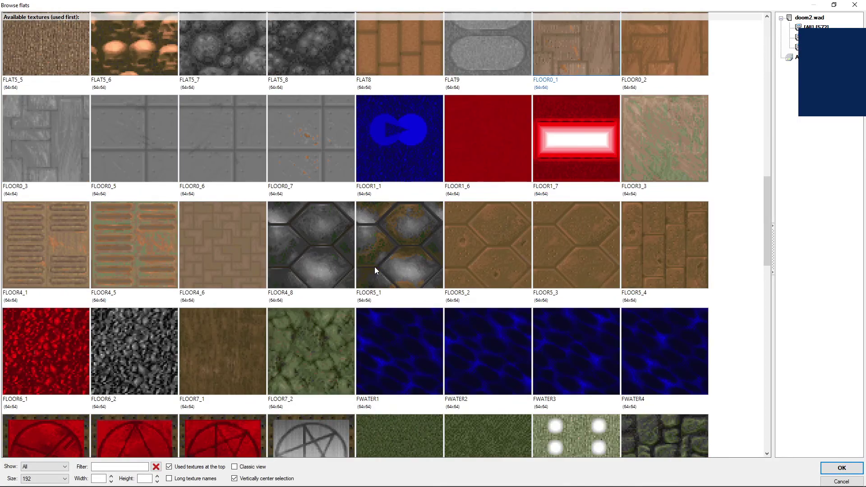
scroll(377, 286, down, 10)
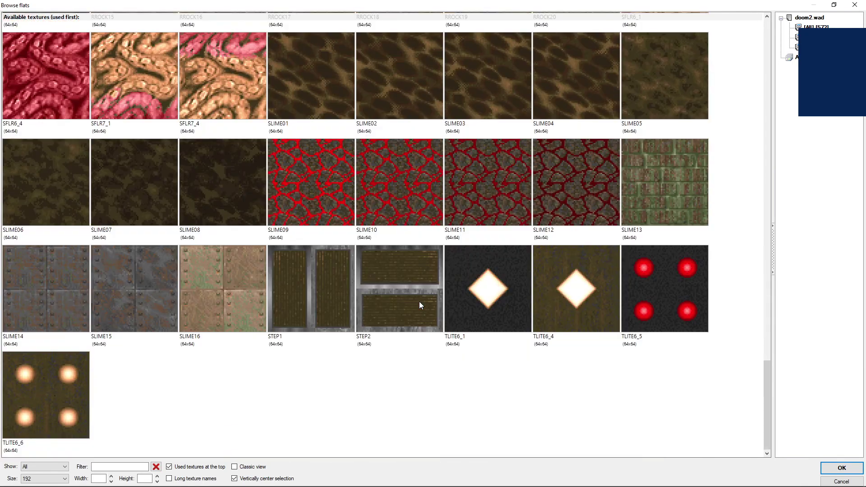
scroll(419, 302, up, 9)
scroll(338, 268, down, 9)
double_click(322, 280)
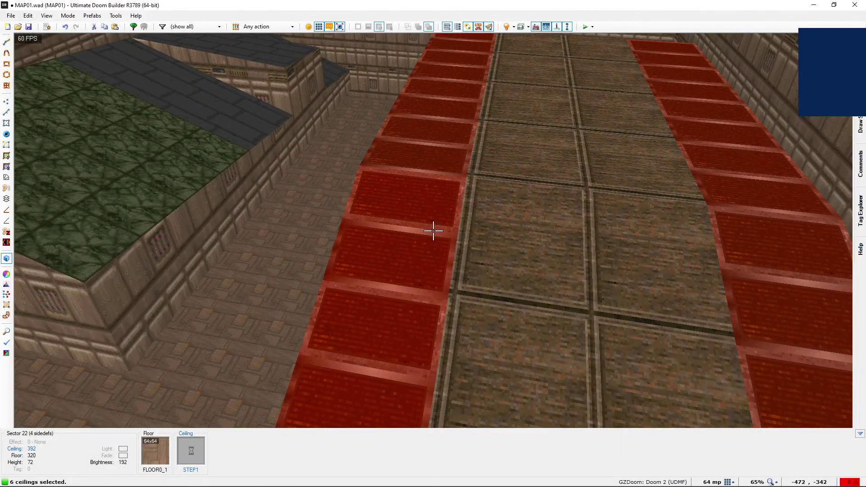
key(s)
key(e)
key(c)
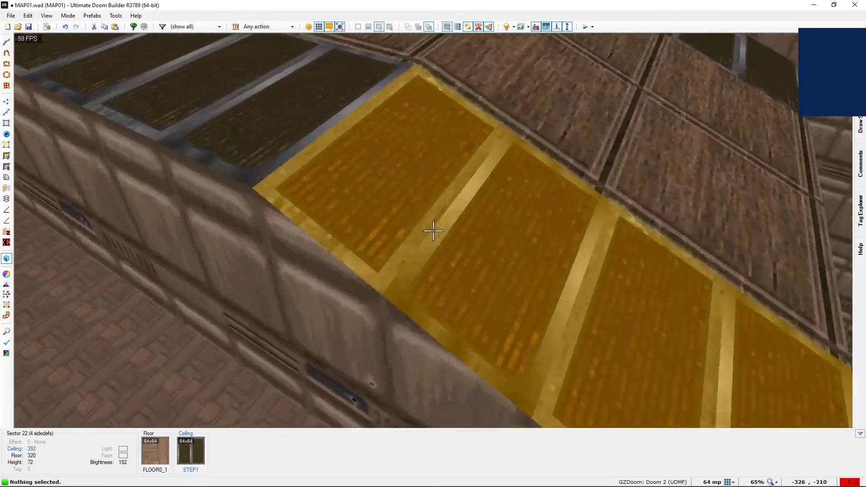
Steepen the southern platform's striped sides by selecting and lowering the slope handles along their outer edges
click(433, 230)
click(433, 230)
key(d)
click(433, 230)
click(433, 230)
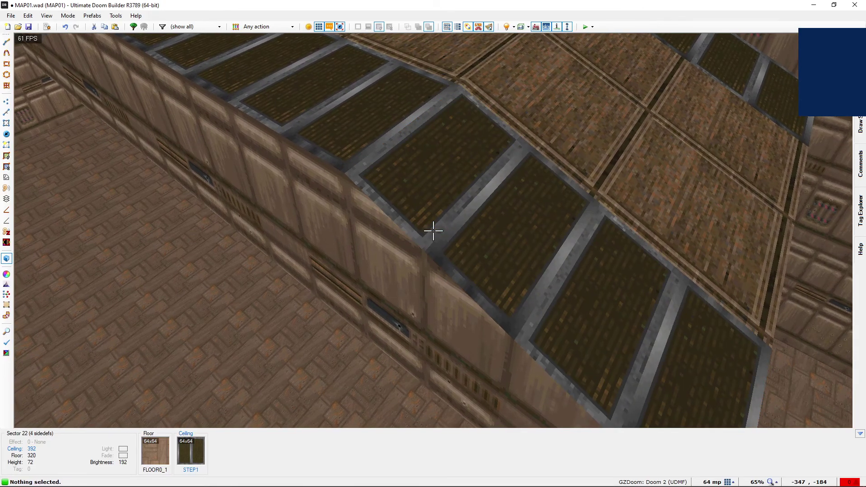
click(433, 231)
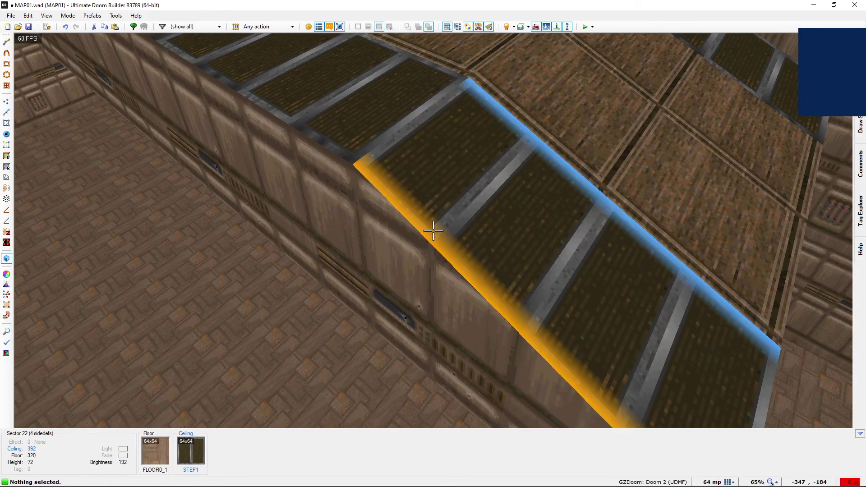
click(433, 231)
click(433, 231)
key(e)
key(s)
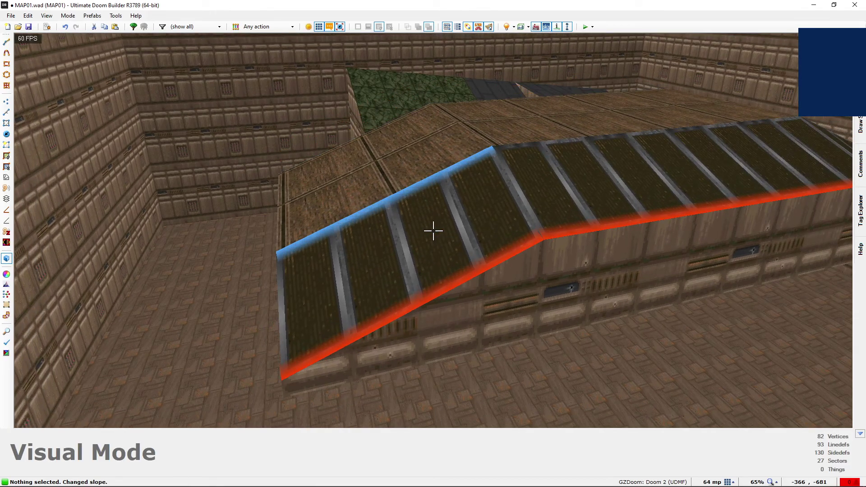
key(s)
key(e)
key(d)
key(s)
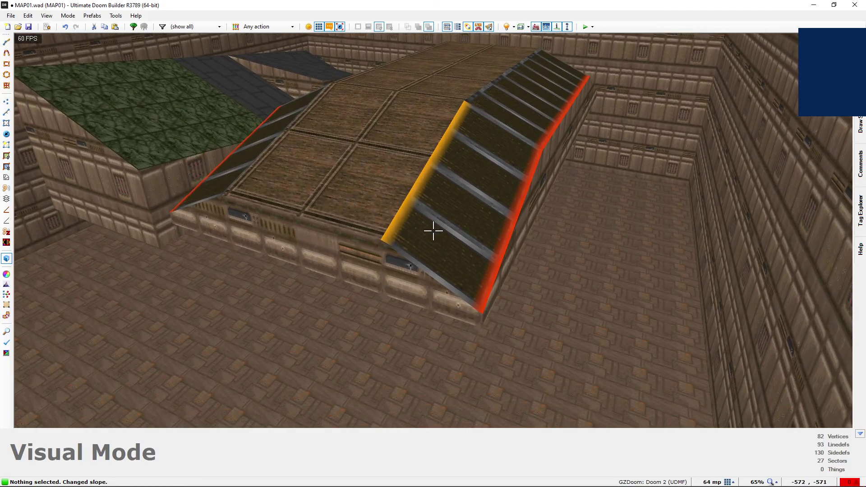
Lower the underside of the southern platform's central section to a height of 264 and deselect it
key(w)
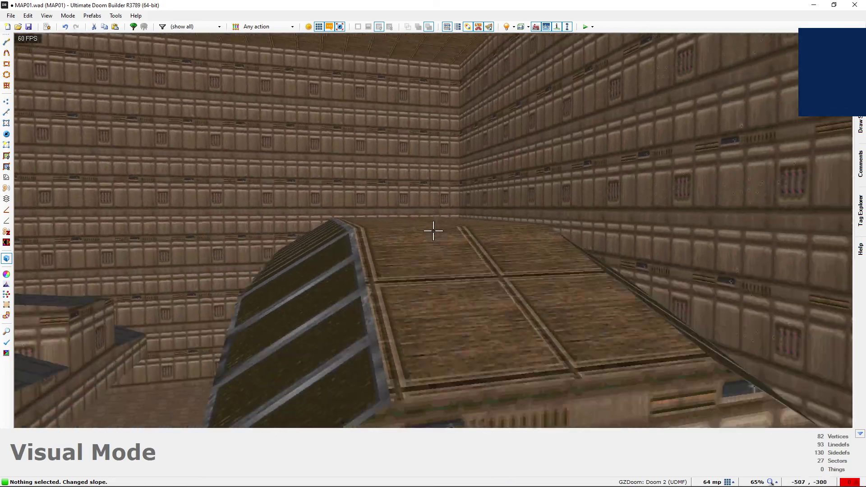
key(w)
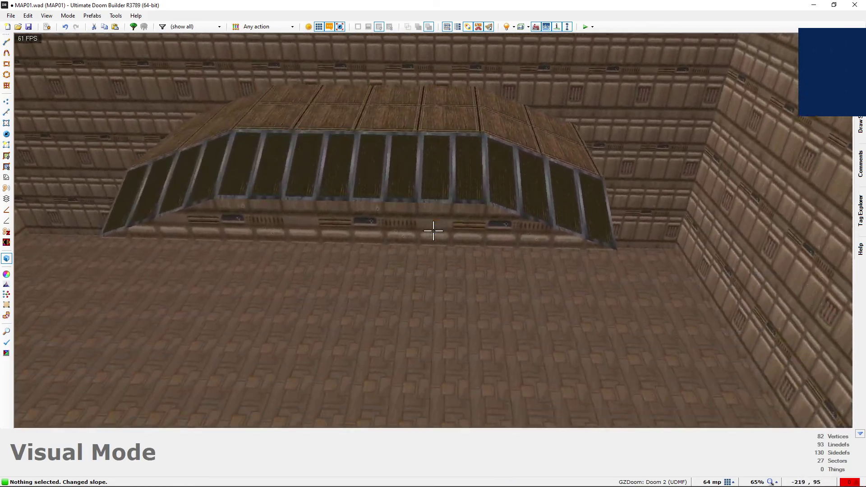
key(w)
key(v)
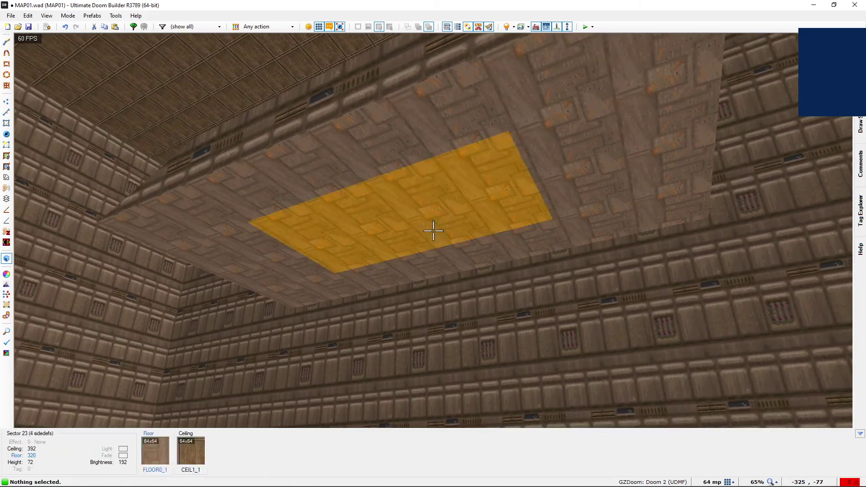
click(433, 231)
scroll(433, 230, down, 13)
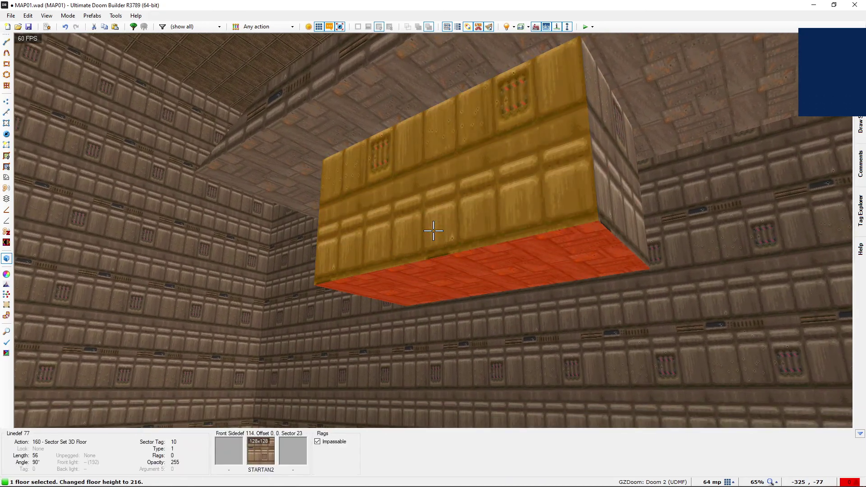
scroll(433, 230, up, 5)
click(433, 230)
key(w)
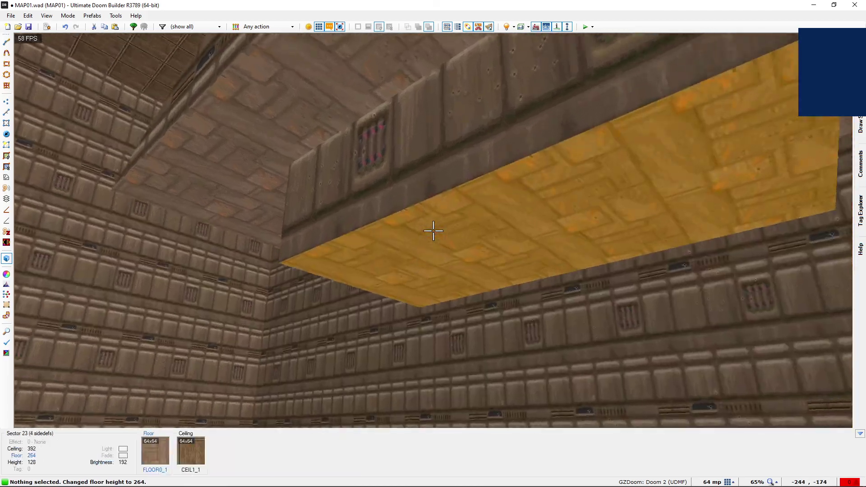
Add a second 3D floor to the southern platform's central section in 3D Floor Mode and return to Visual Mode
key(q)
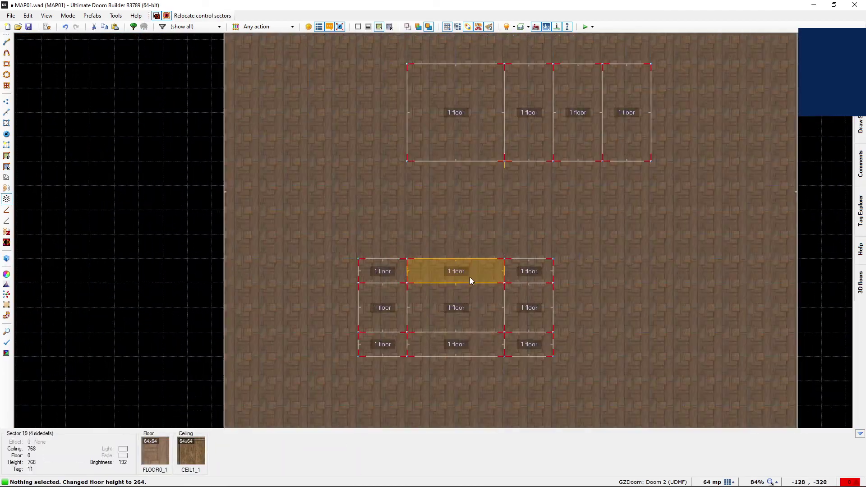
key(s)
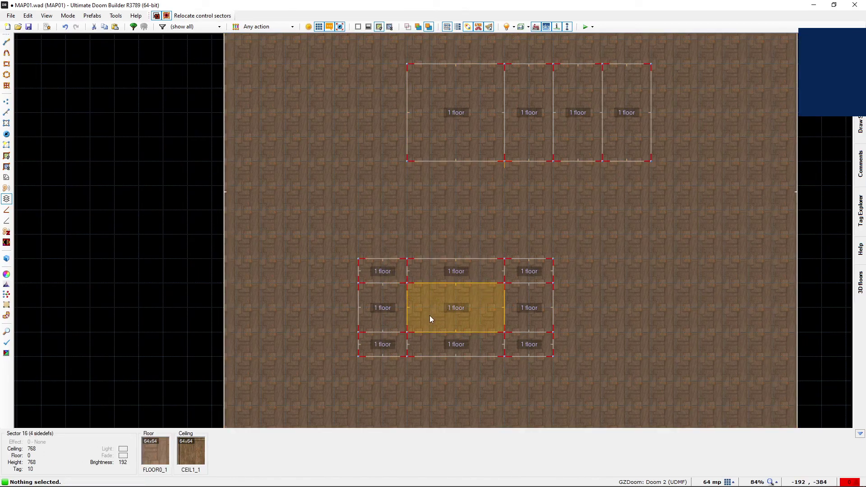
right_click(464, 296)
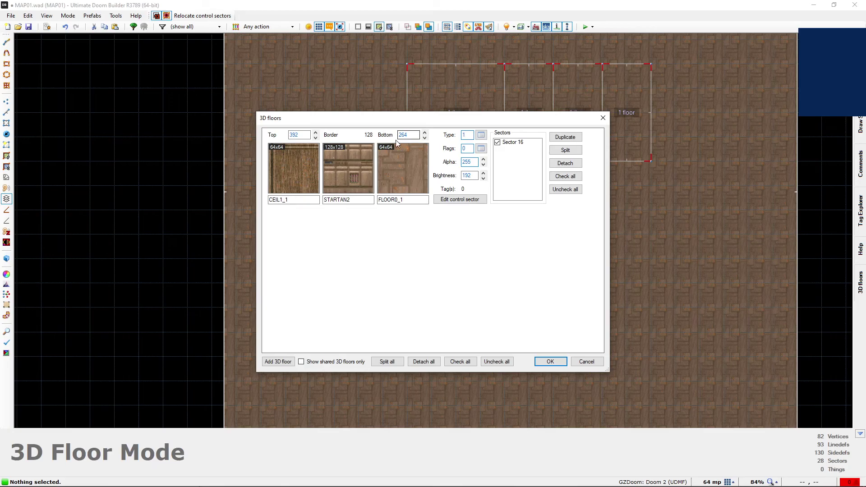
click(289, 362)
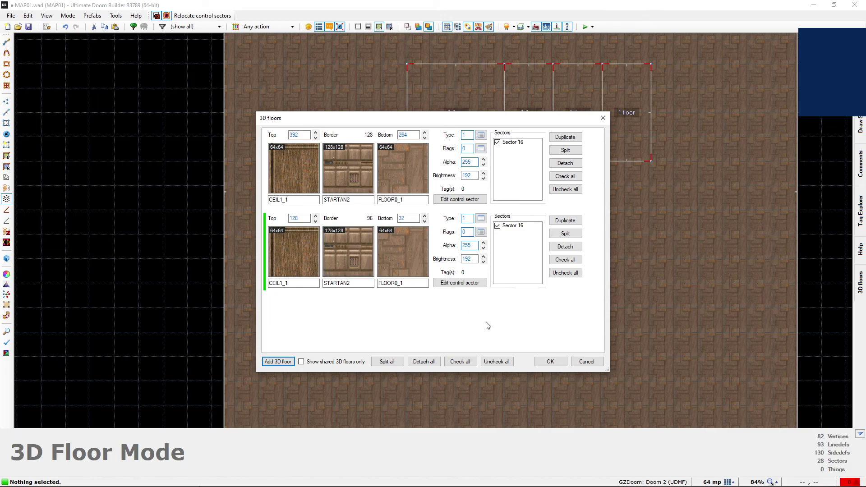
click(550, 362)
key(w)
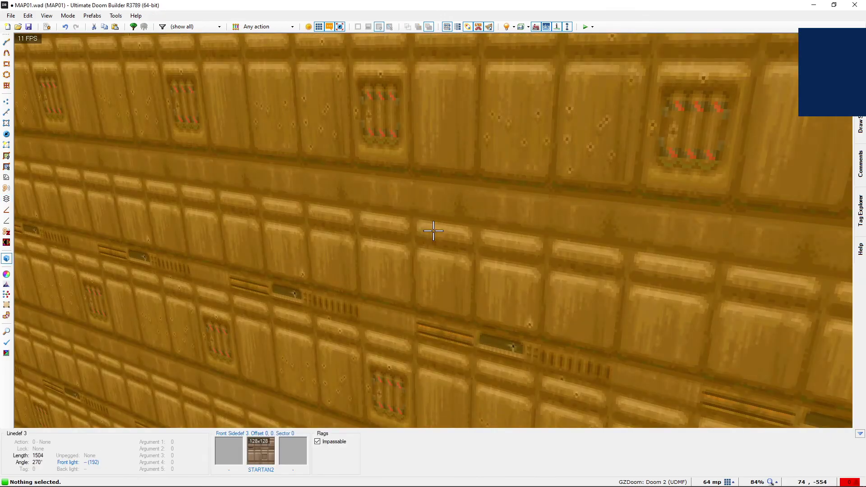
Select the underside of the new 3D floor below the central section and raise it to 80
key(e)
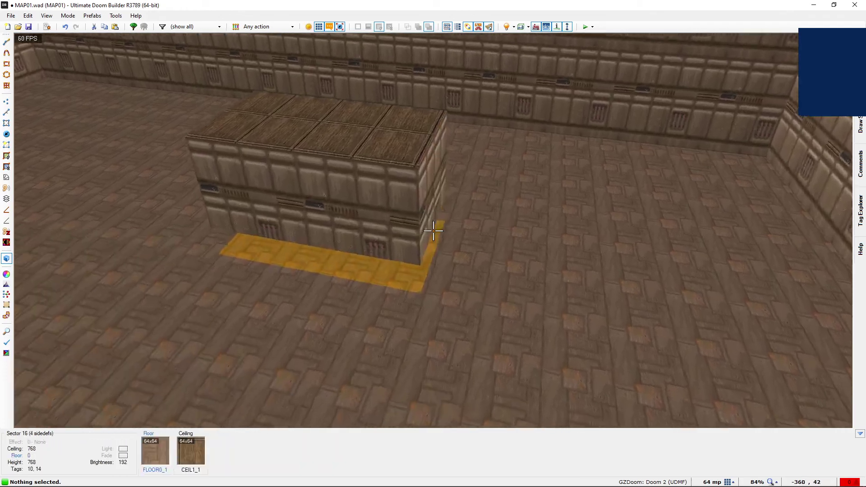
key(d)
click(433, 231)
key(e)
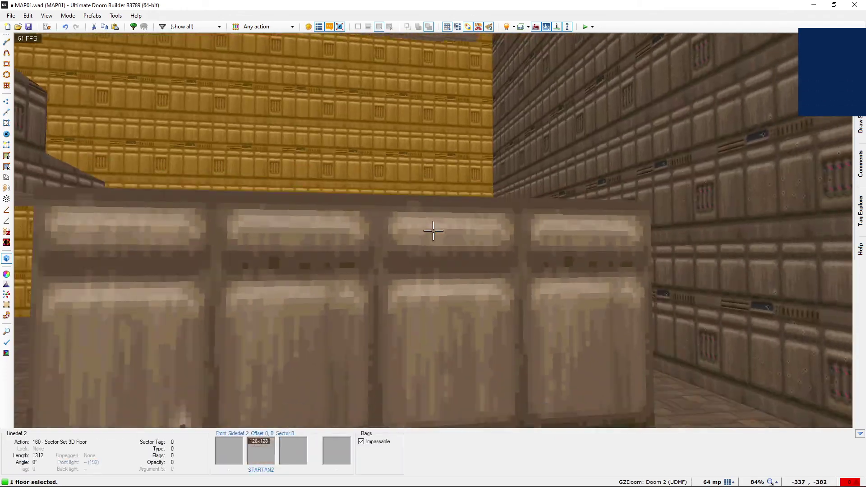
key(d)
scroll(433, 231, up, 5)
scroll(433, 230, up, 1)
key(e)
key(d)
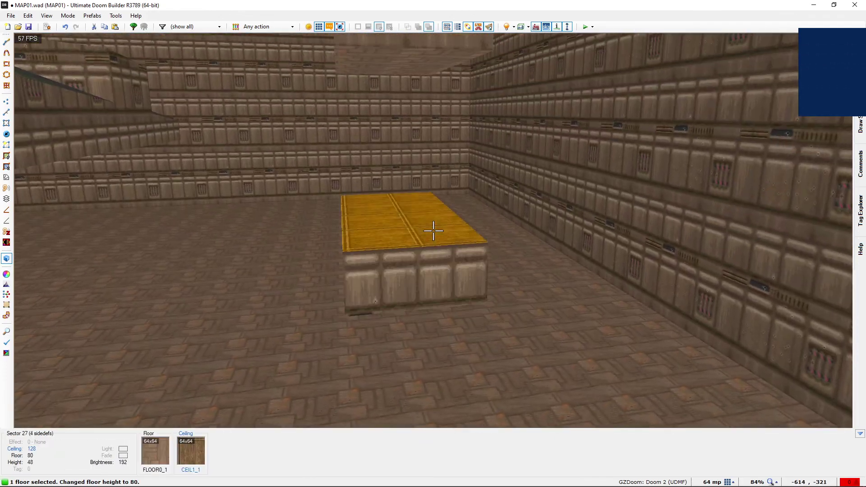
Add the new 3D floor's top to the selection, raise both surfaces until the top is at 512 and clear the selection
click(433, 230)
scroll(433, 231, up, 4)
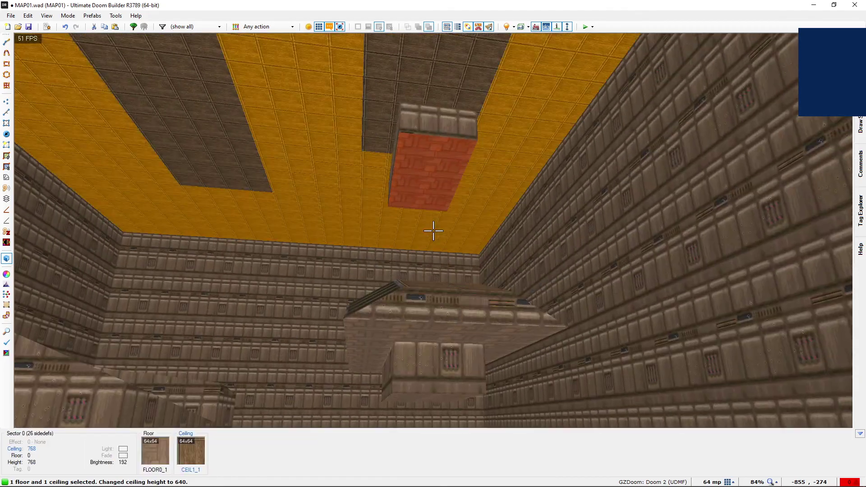
scroll(433, 231, down, 1)
key(e)
key(c)
key(d)
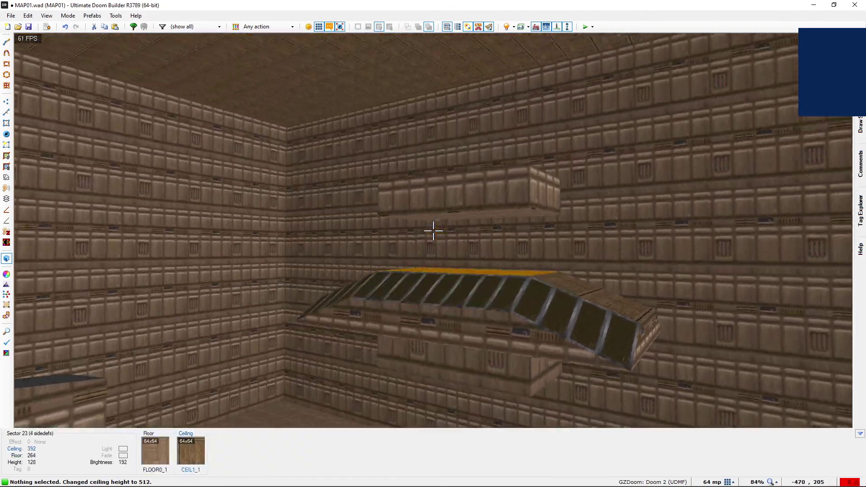
Examine the raised 3D floor and both platforms from several sides in Visual Mode, and check the sections' floors on the map
key(e)
key(d)
key(s)
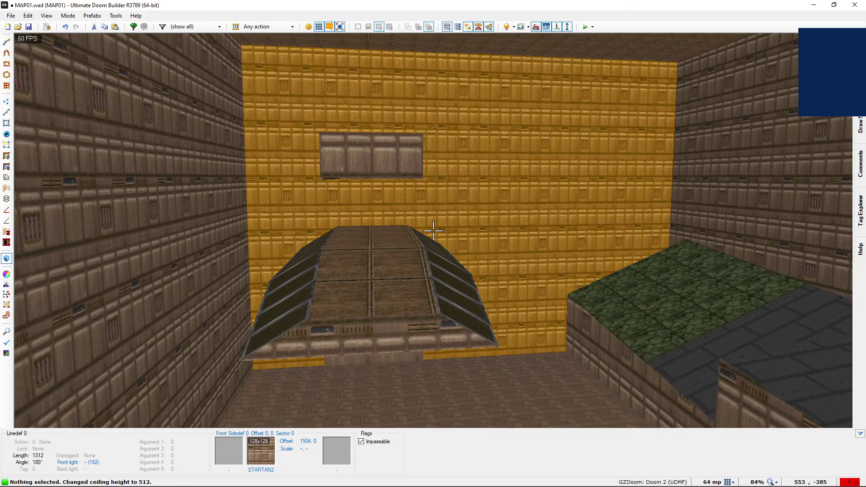
key(e)
key(a)
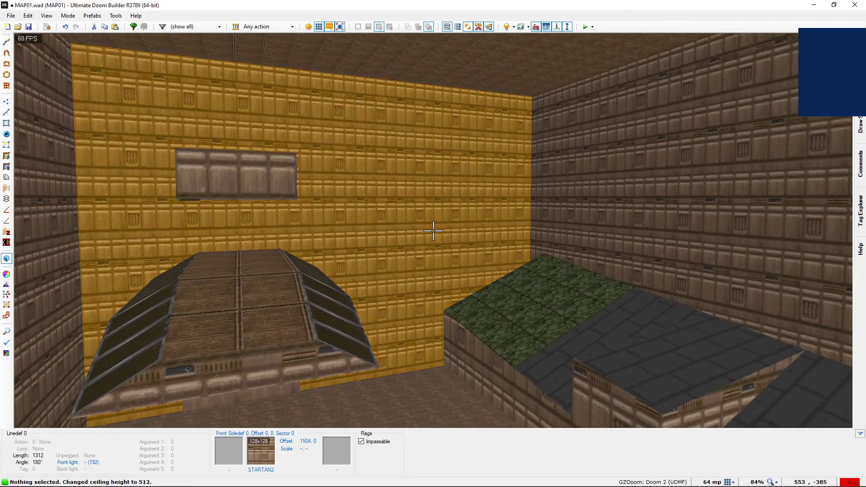
key(s)
key(q)
scroll(330, 214, down, 2)
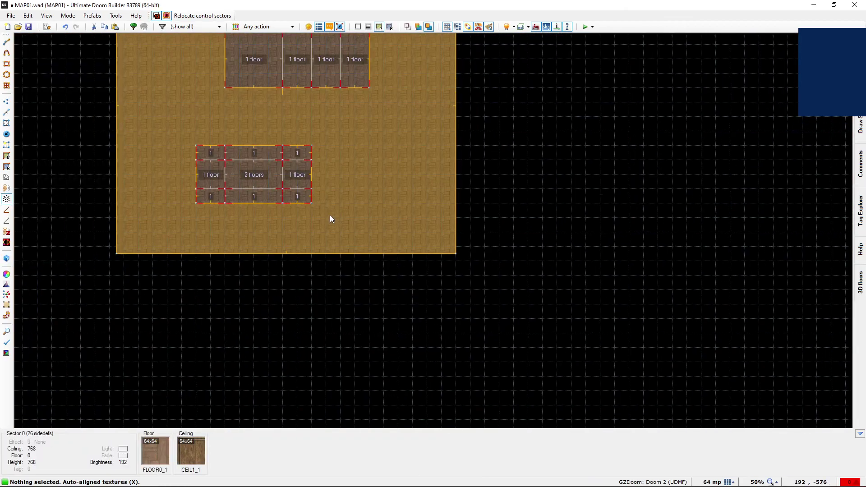
key(q)
key(e)
key(d)
key(f)
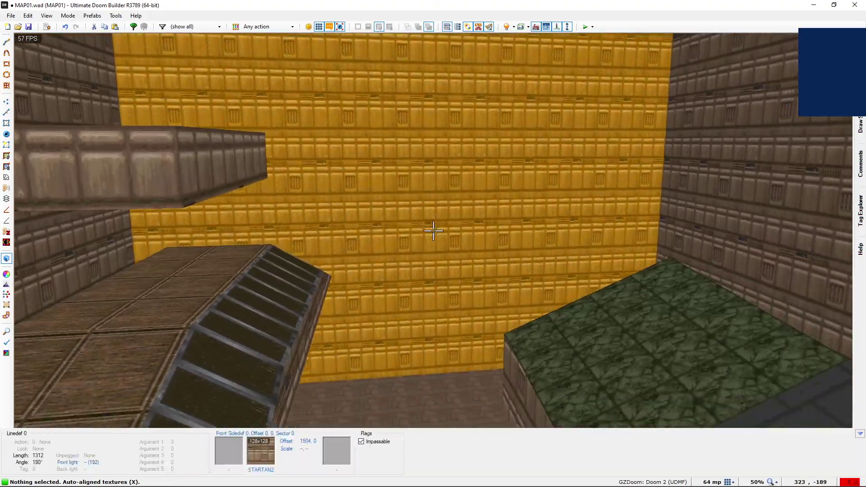
key(e)
key(d)
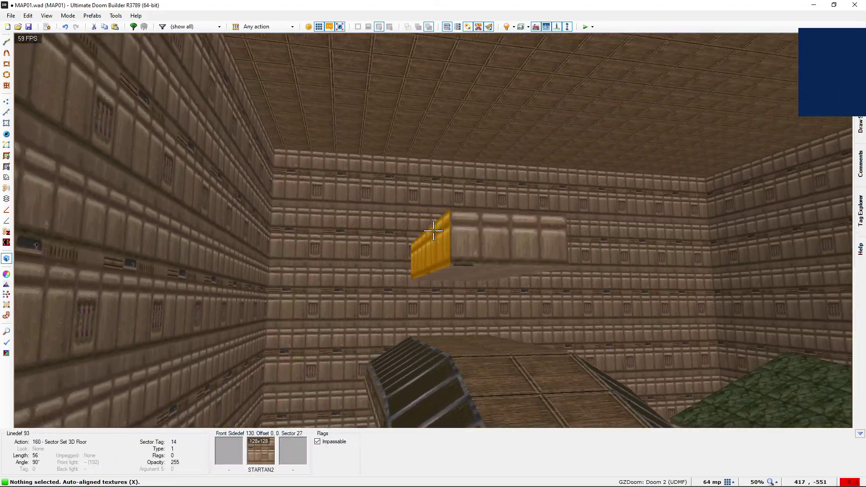
key(e)
key(f)
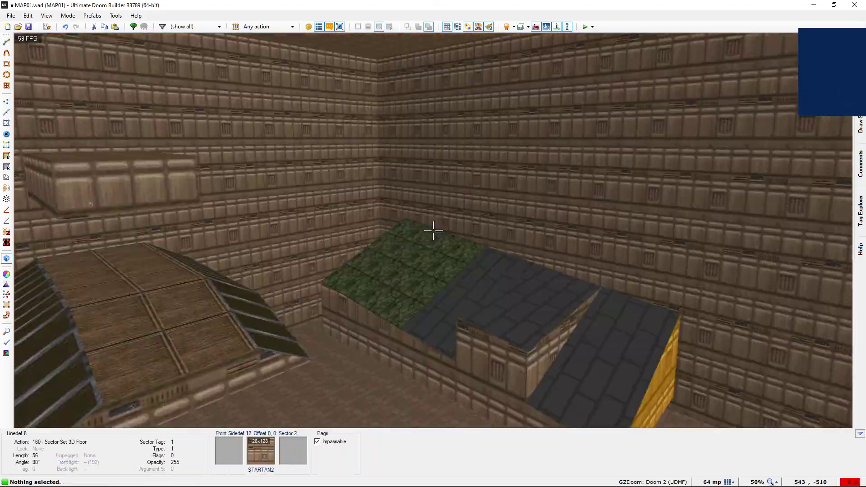